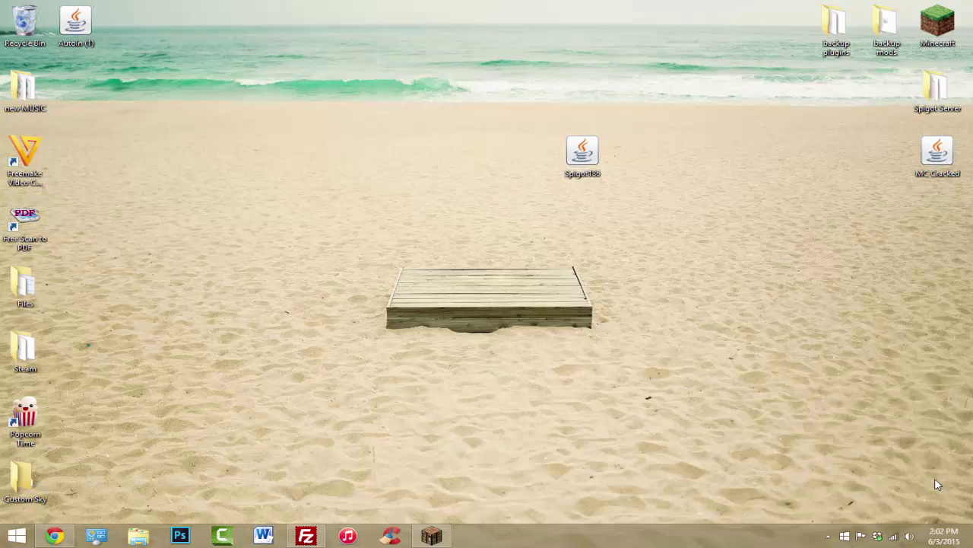
Create a new desktop folder named 'Minecraft Server' and open it in File Explorer
right_click(309, 326)
mouse_move(391, 426)
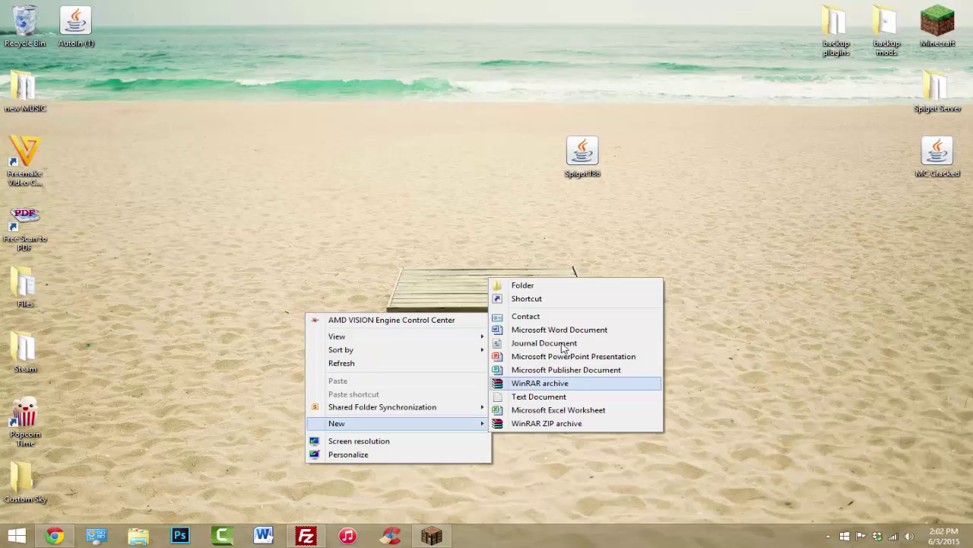
left_click(539, 287)
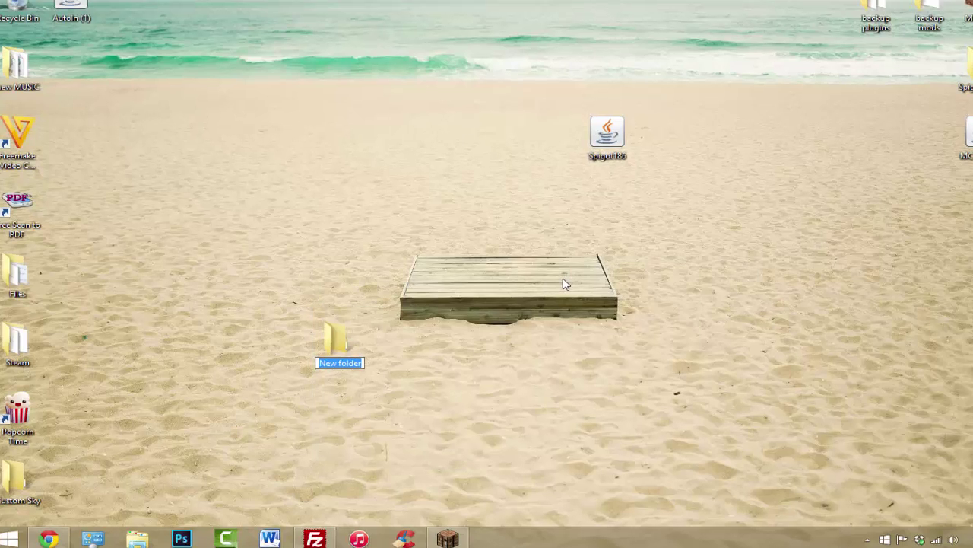
type("Minecraft Server")
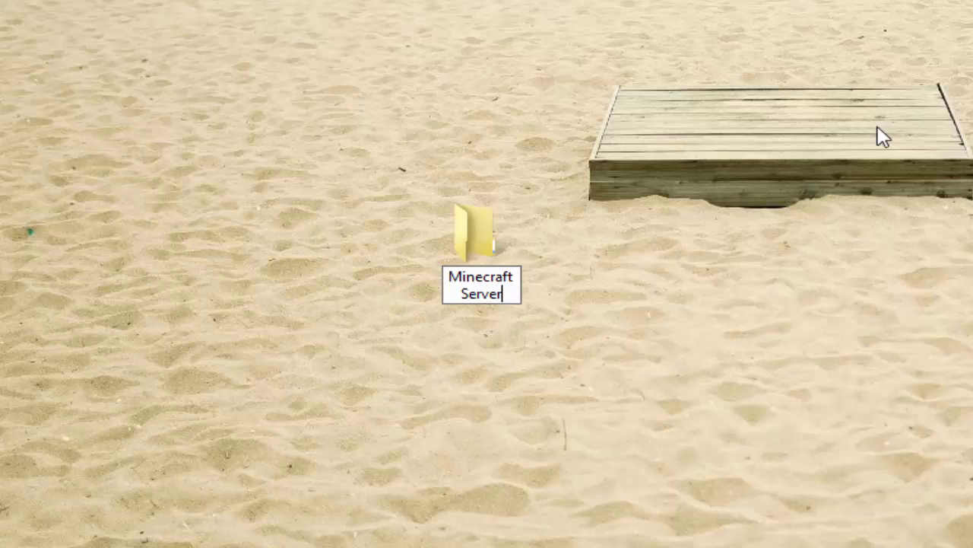
key("Return")
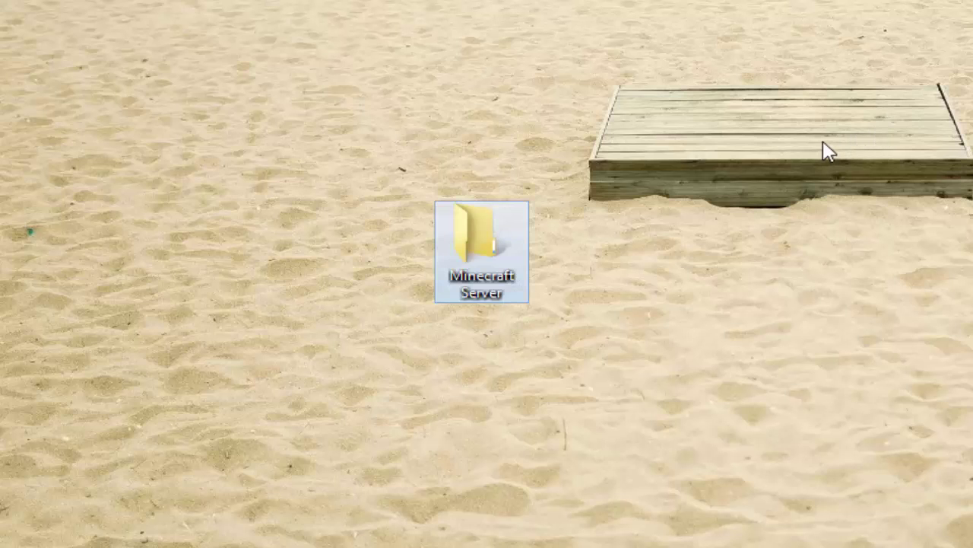
double_click(496, 251)
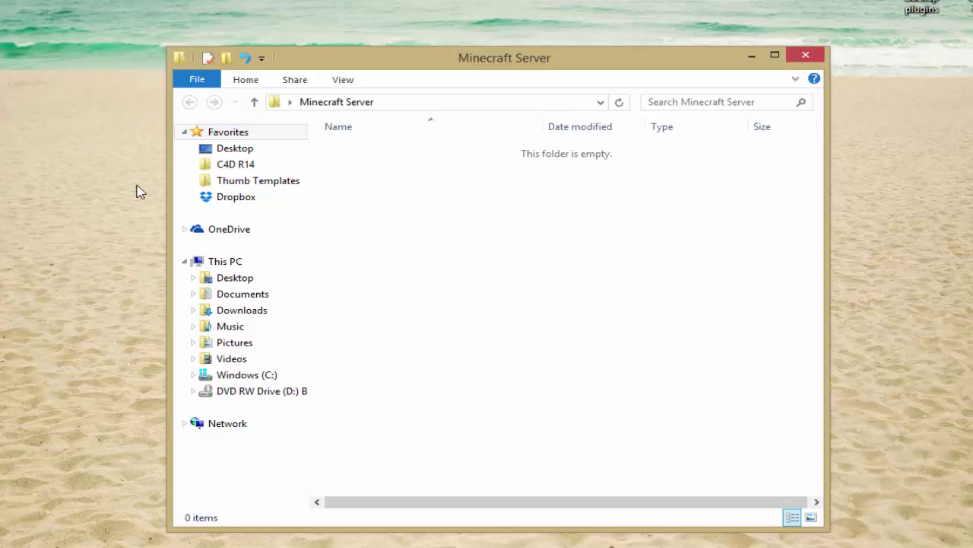
Drag the Spigot186 jar from the desktop into the Minecraft Server folder
left_click_drag(431, 64, 281, 73)
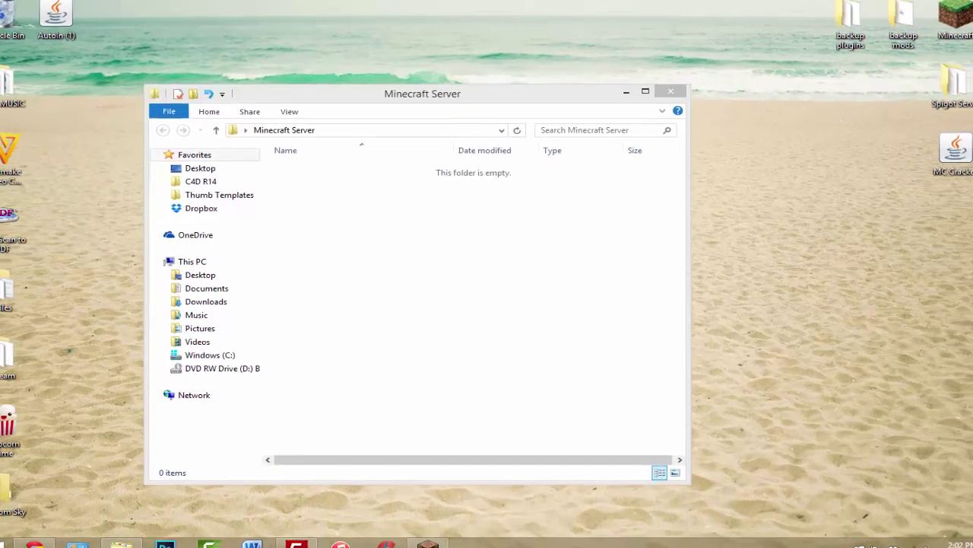
left_click(691, 75)
left_click_drag(585, 156, 477, 286)
left_click(398, 289)
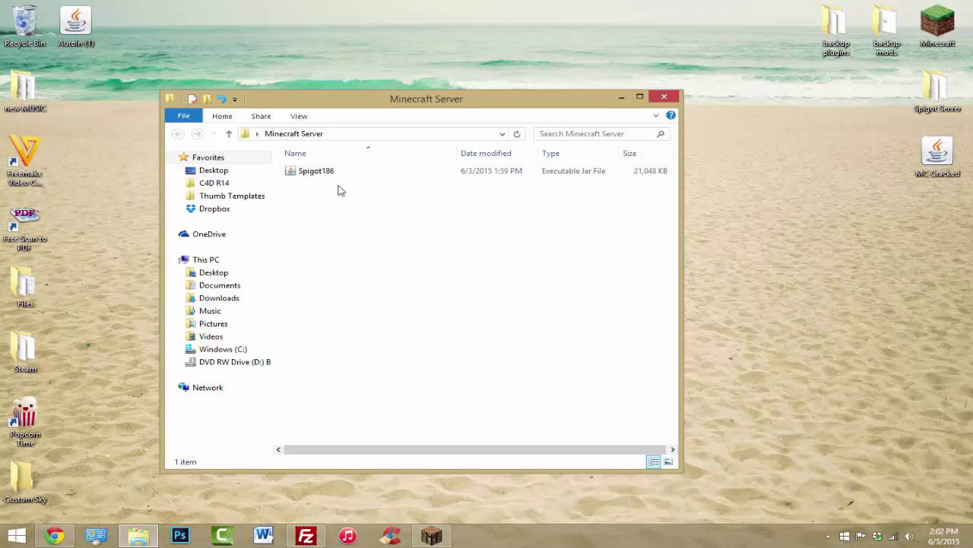
left_click_drag(388, 104, 424, 71)
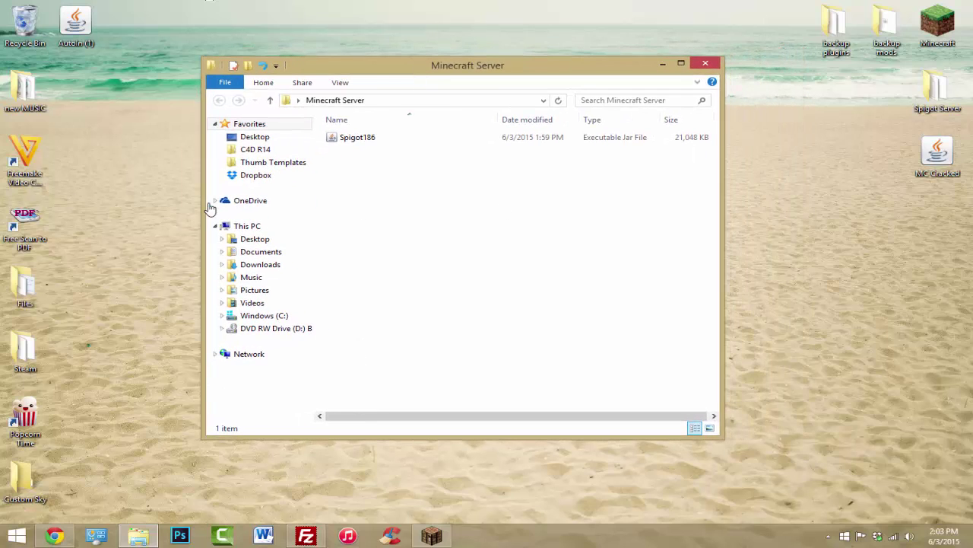
left_click_drag(454, 70, 464, 125)
key("alt+Tab")
Download BukkitGUI v1.8.0.541 and drag BukkitGUI (5).exe into the Minecraft Server folder
left_click(674, 430)
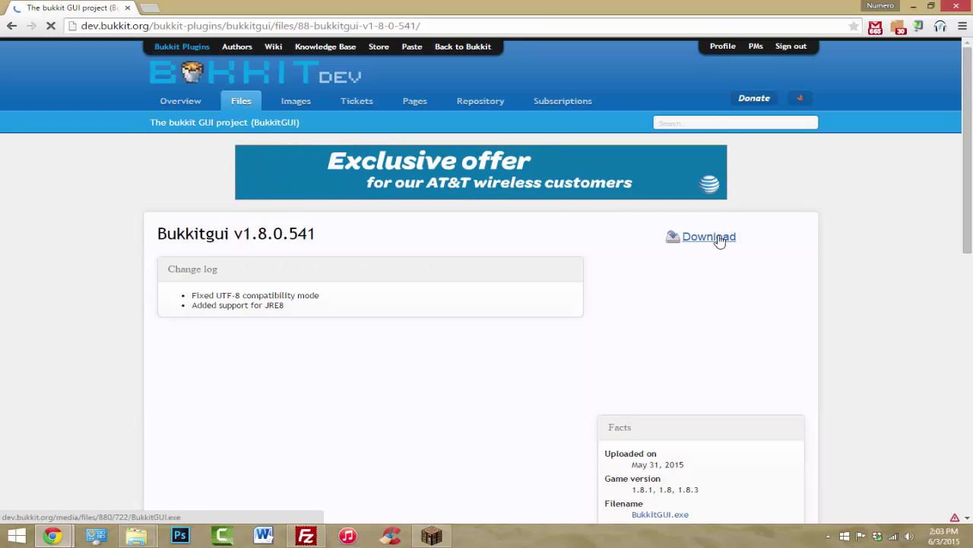
left_click(716, 238)
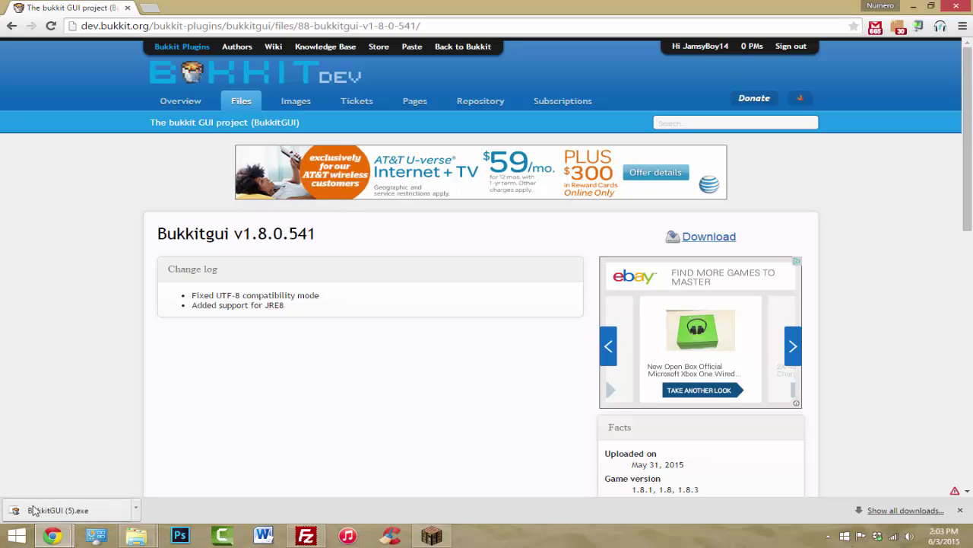
left_click(90, 511)
left_click_drag(90, 511, 473, 129)
left_click(507, 256)
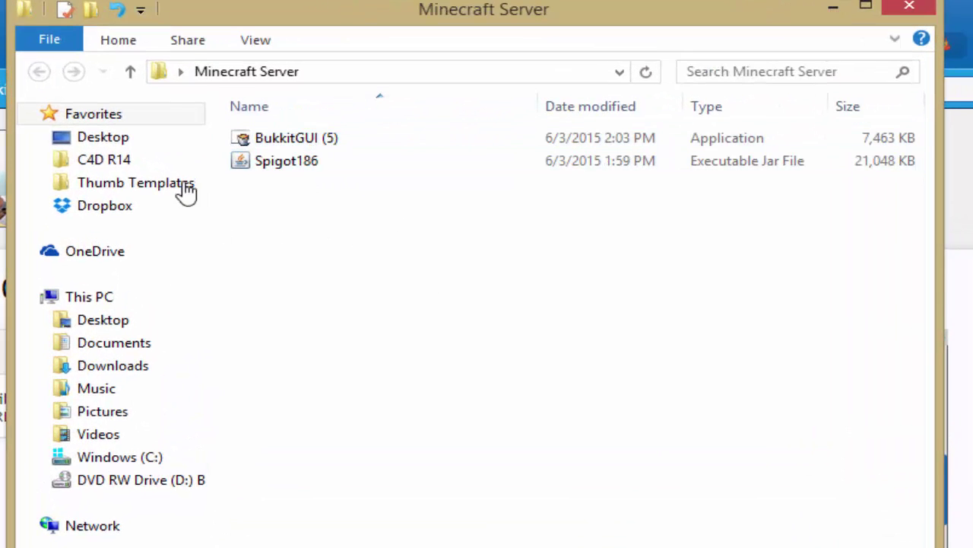
Run BukkitGUI (5) from the Minecraft Server folder and move its window aside
left_click_drag(543, 448, 437, 400)
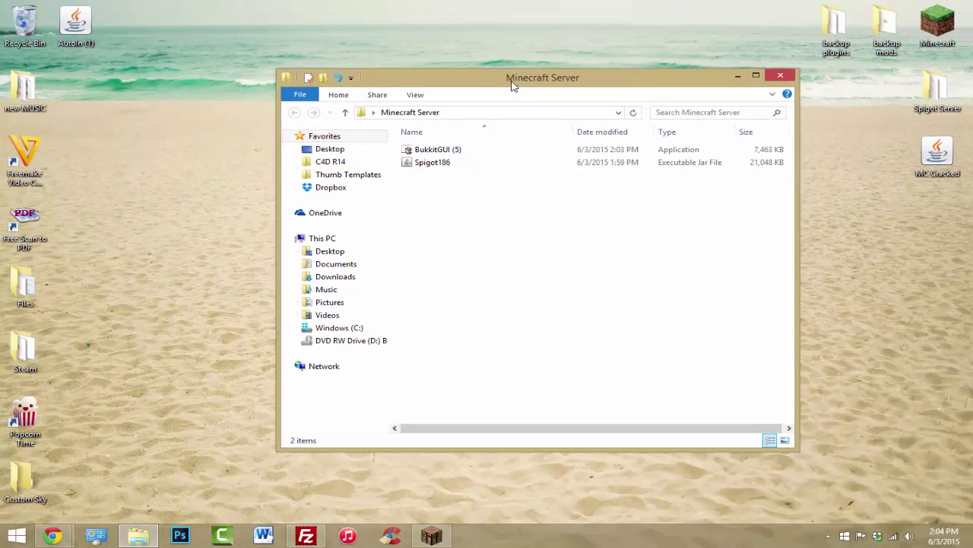
left_click_drag(512, 85, 425, 84)
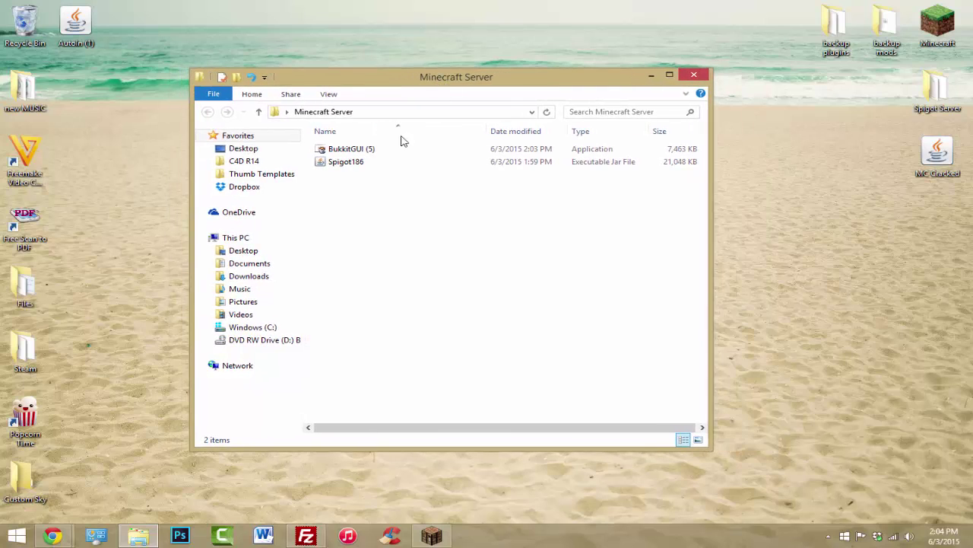
double_click(386, 151)
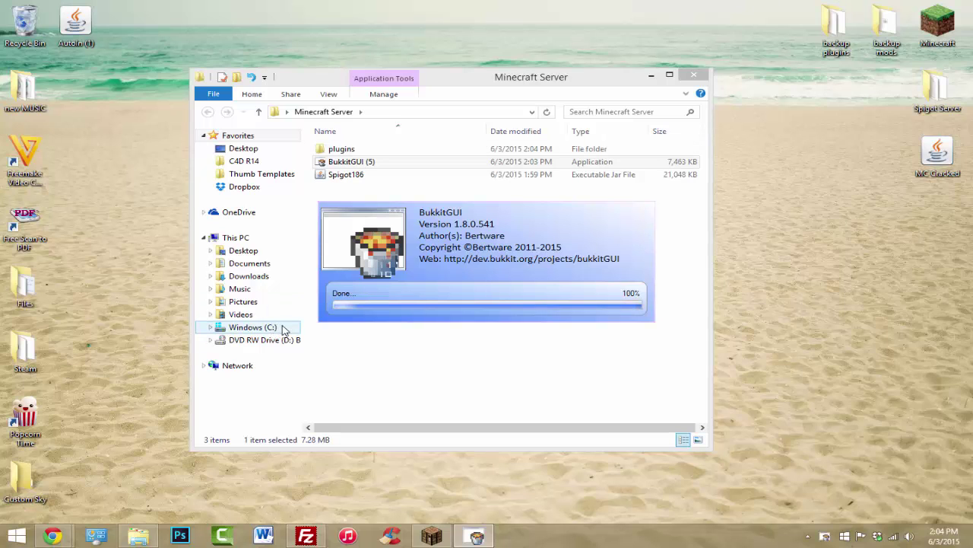
left_click_drag(366, 114, 578, 242)
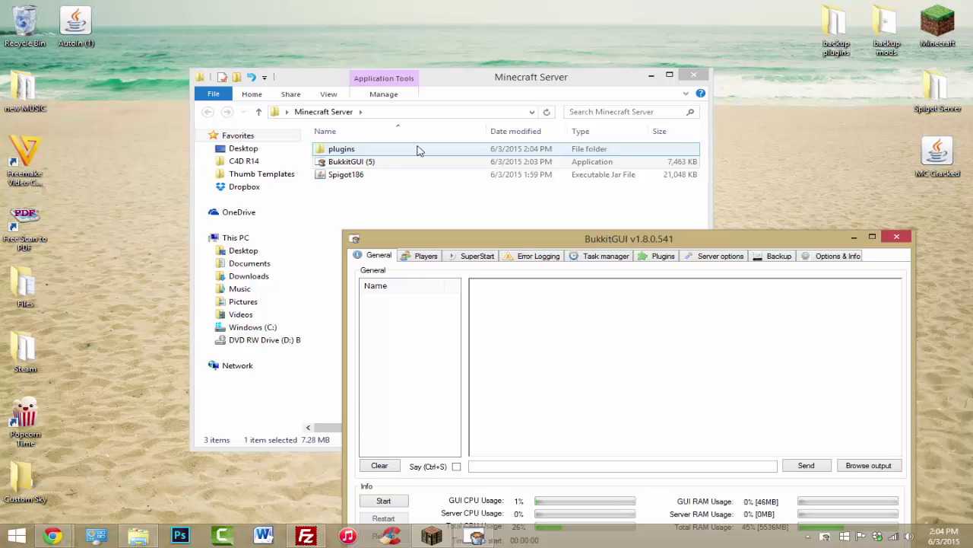
Look through BukkitGUI's players, error log and options pages, returning to SuperStart
left_click_drag(639, 239, 483, 101)
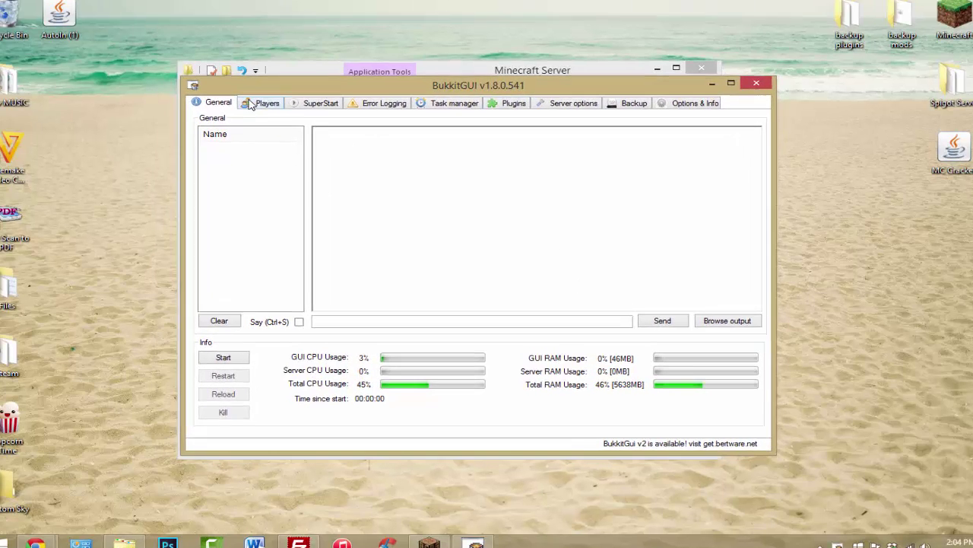
left_click(276, 110)
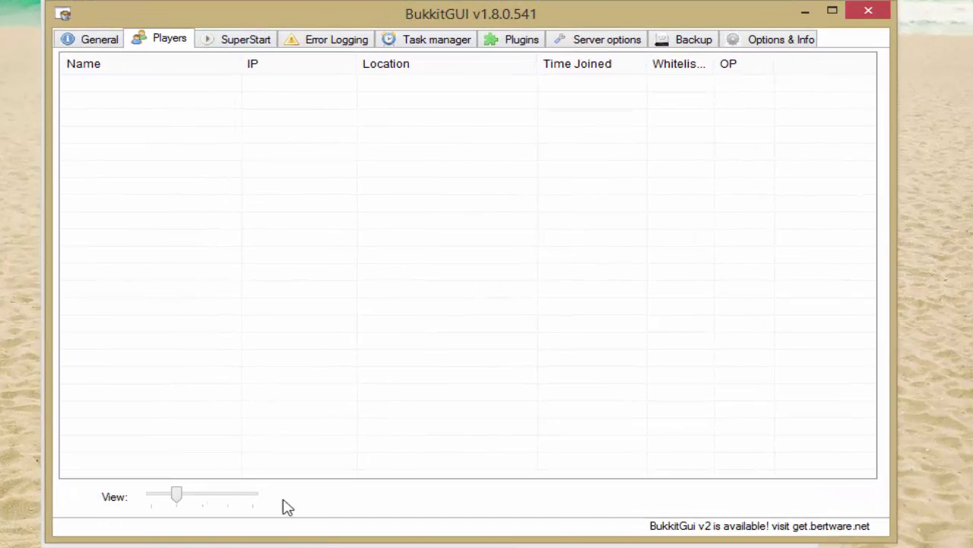
left_click(266, 39)
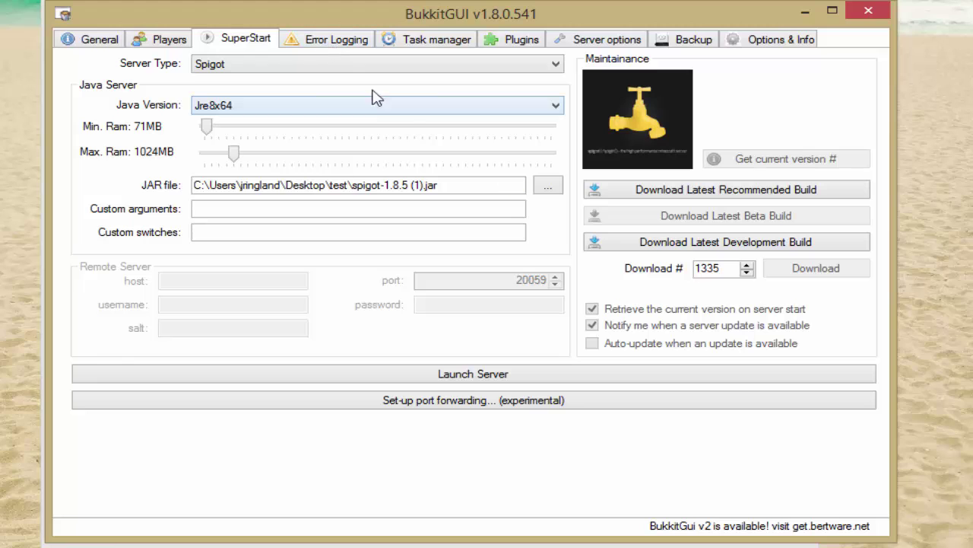
left_click(360, 42)
left_click(604, 39)
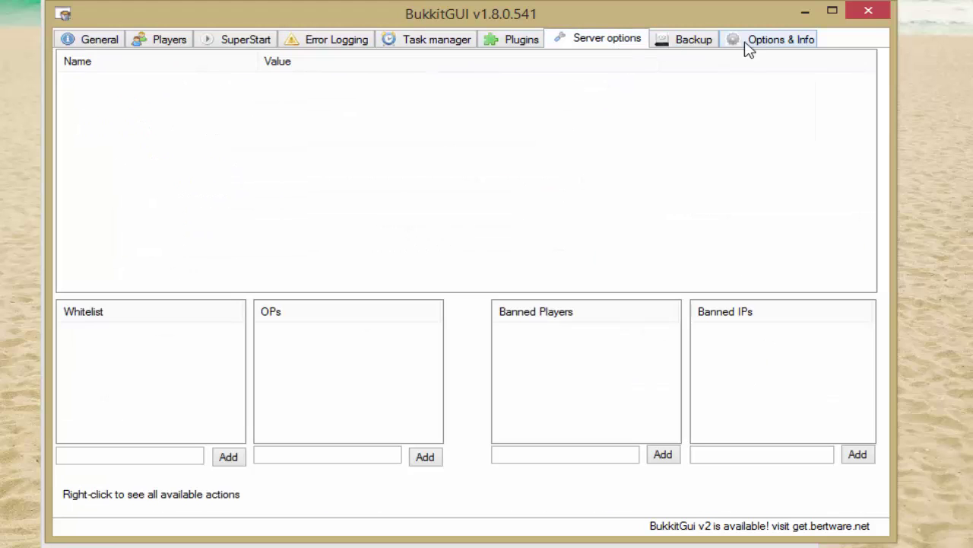
left_click(251, 43)
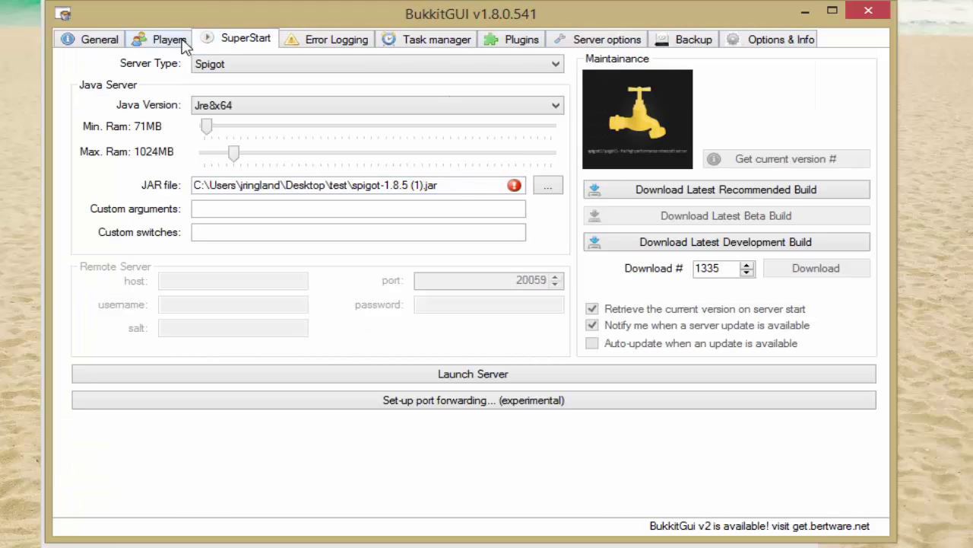
Keep Spigot as the server type and Jre8x64 as the Java version
left_click(221, 66)
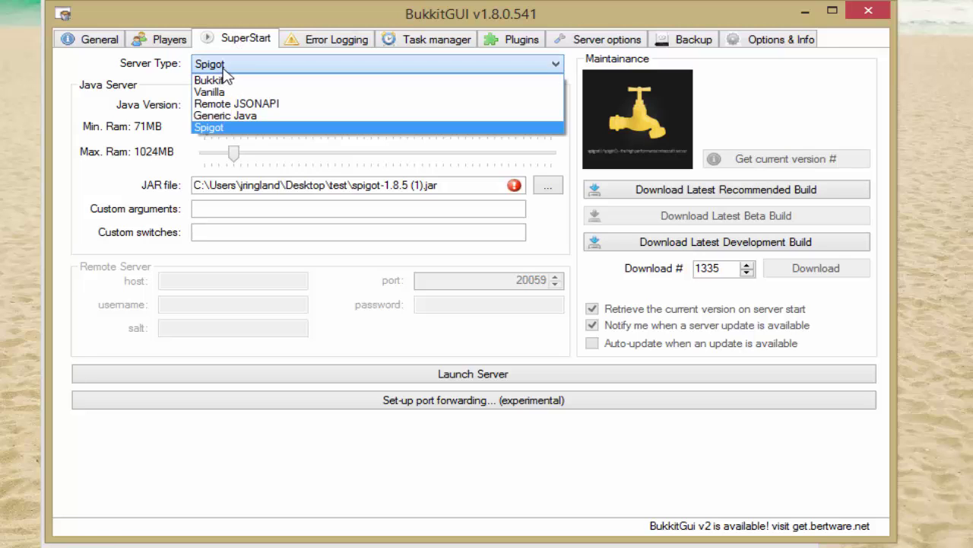
left_click(228, 66)
left_click(227, 66)
left_click(228, 127)
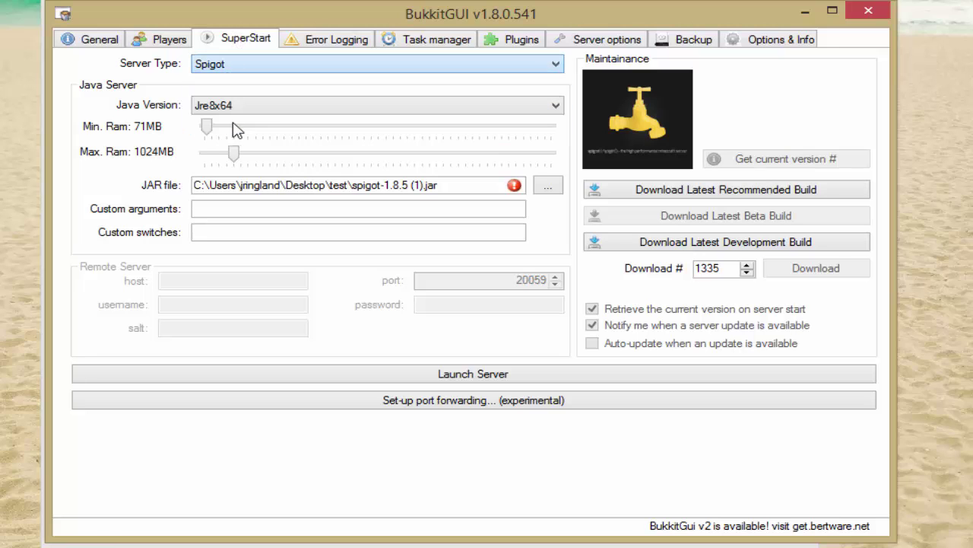
left_click(256, 66)
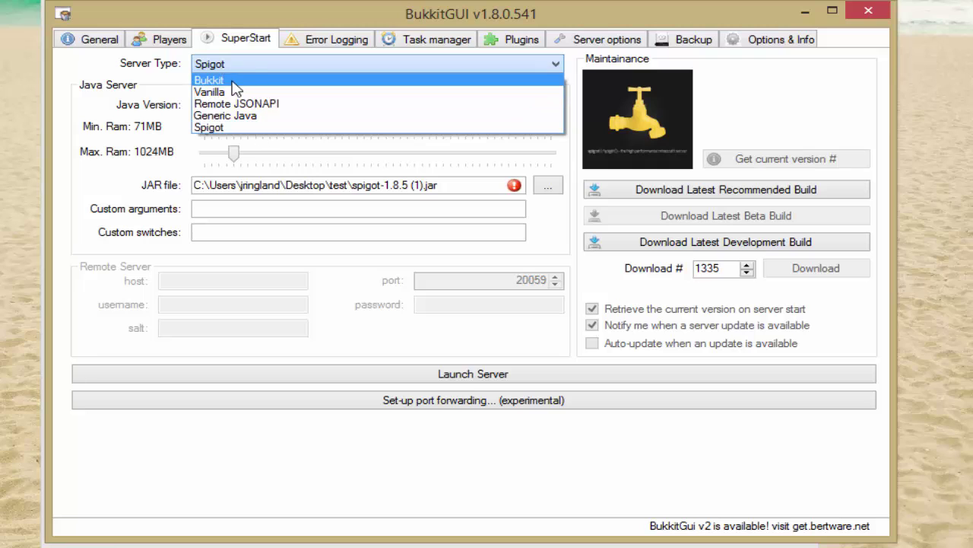
left_click(240, 67)
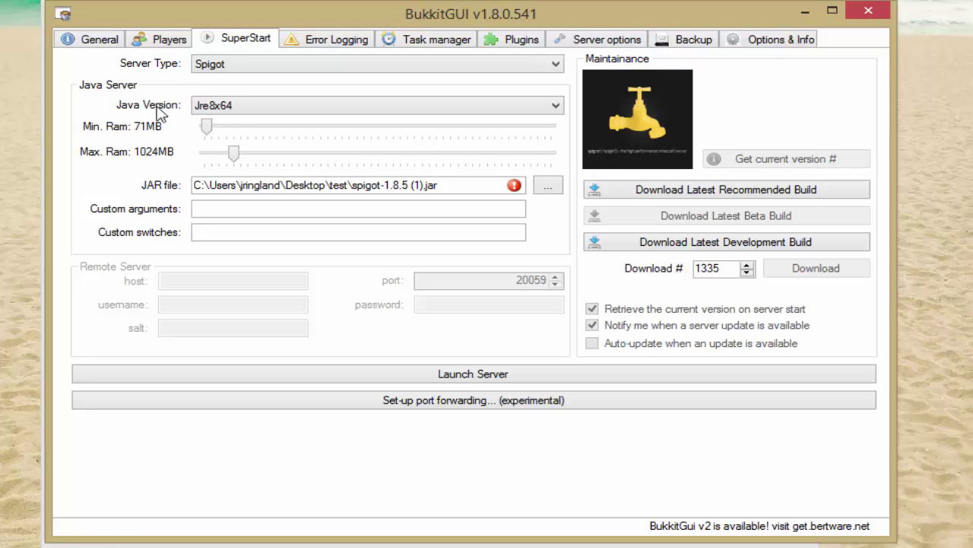
left_click(214, 106)
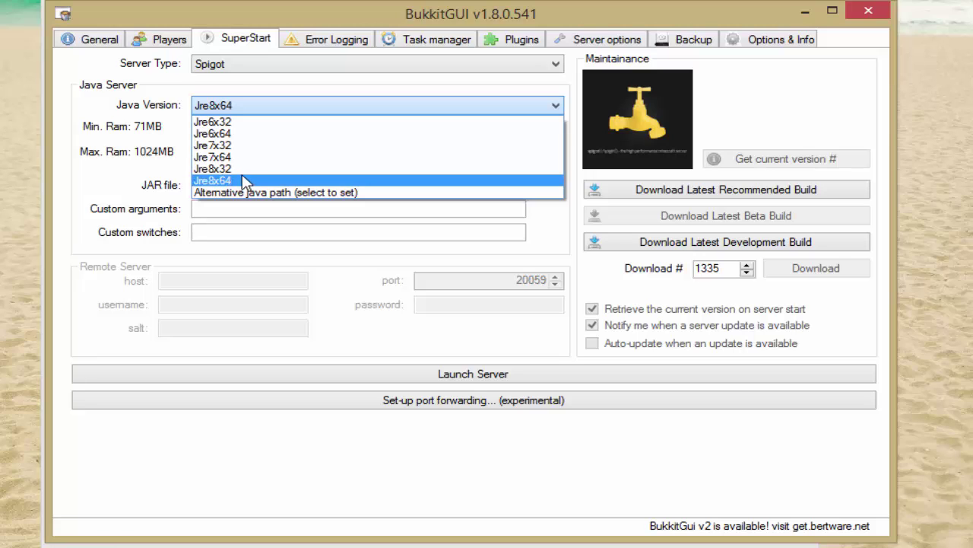
left_click(391, 42)
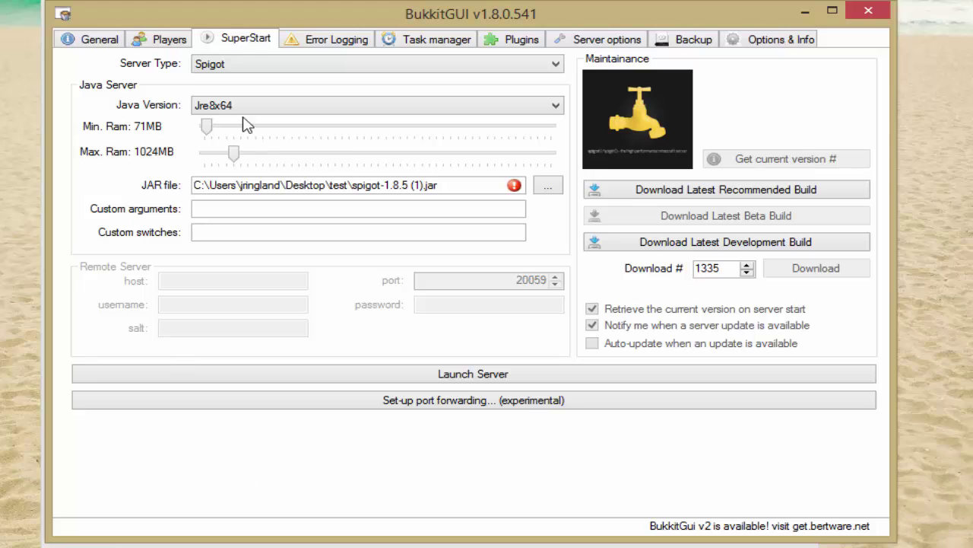
mouse_move(210, 108)
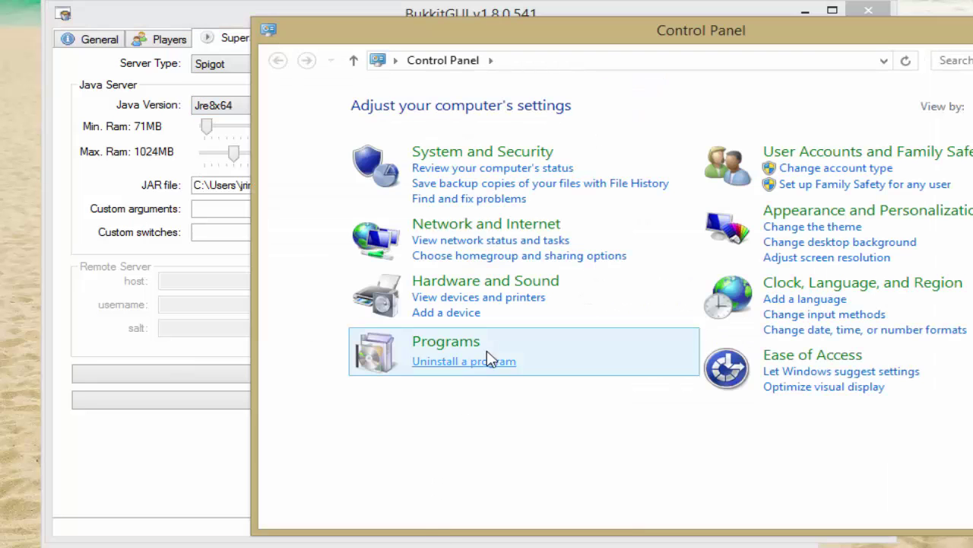
Confirm Java 8 Update 45 (64-bit) appears in Programs and Features, then close it
left_click(483, 362)
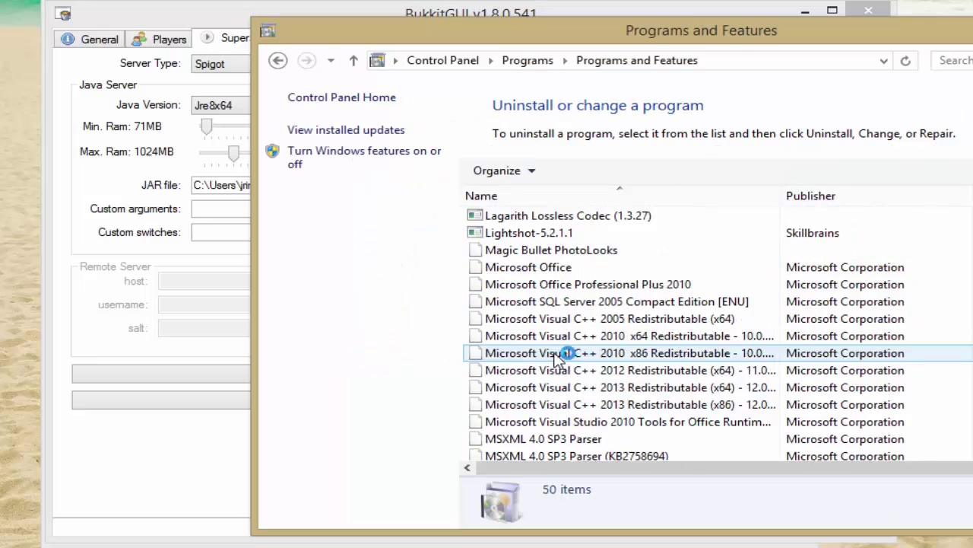
scroll(558, 359, "down", 3)
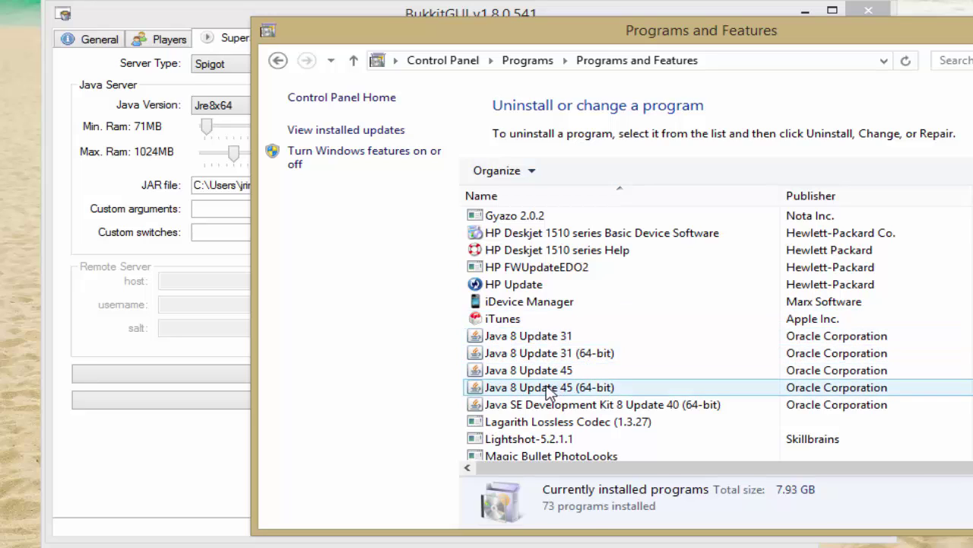
left_click(549, 390)
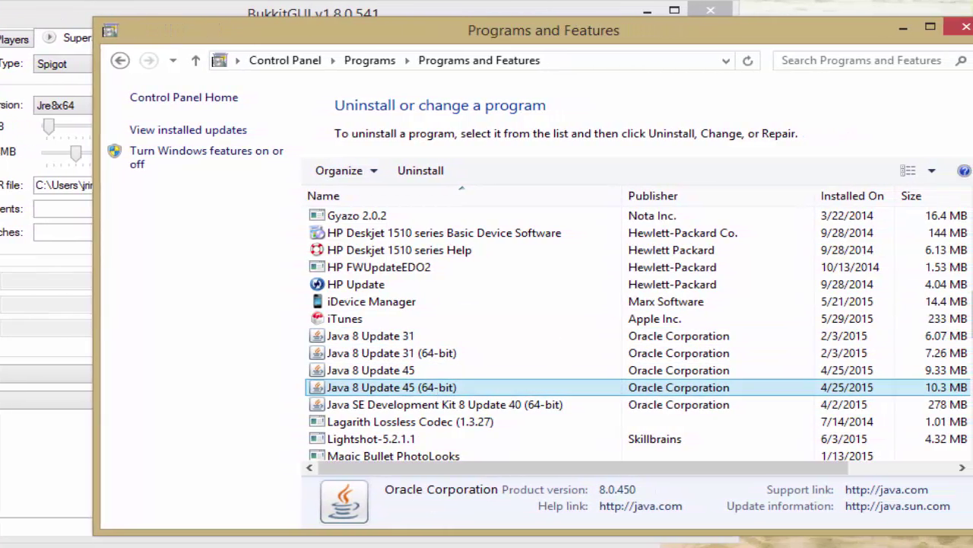
left_click_drag(457, 43, 384, 46)
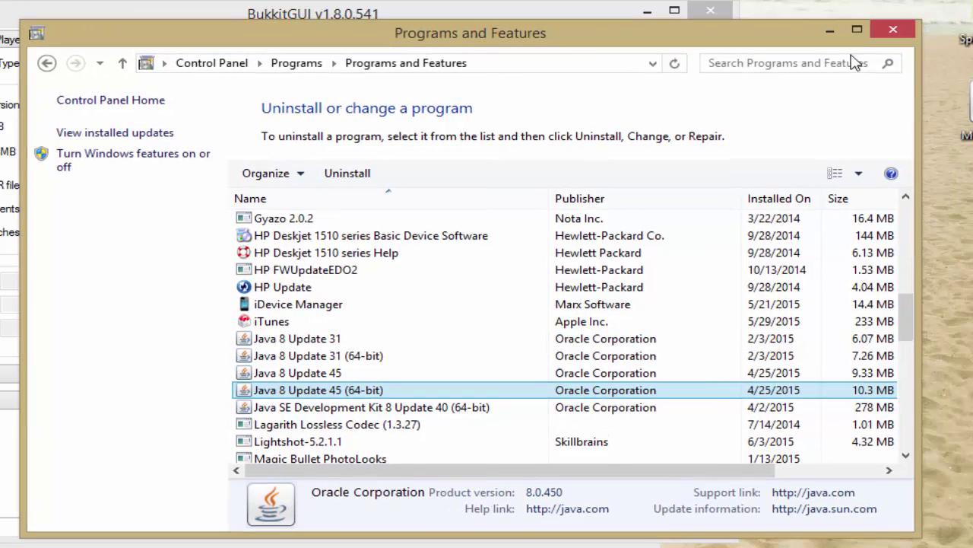
left_click(893, 29)
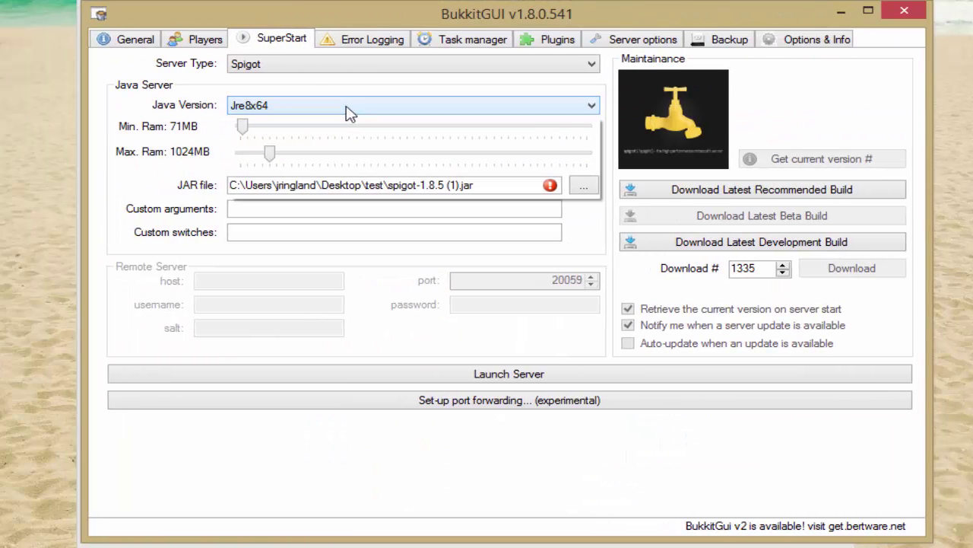
With Java Jre8x64, set the server JAR to Spigot186.jar and launch the server
left_click(154, 106)
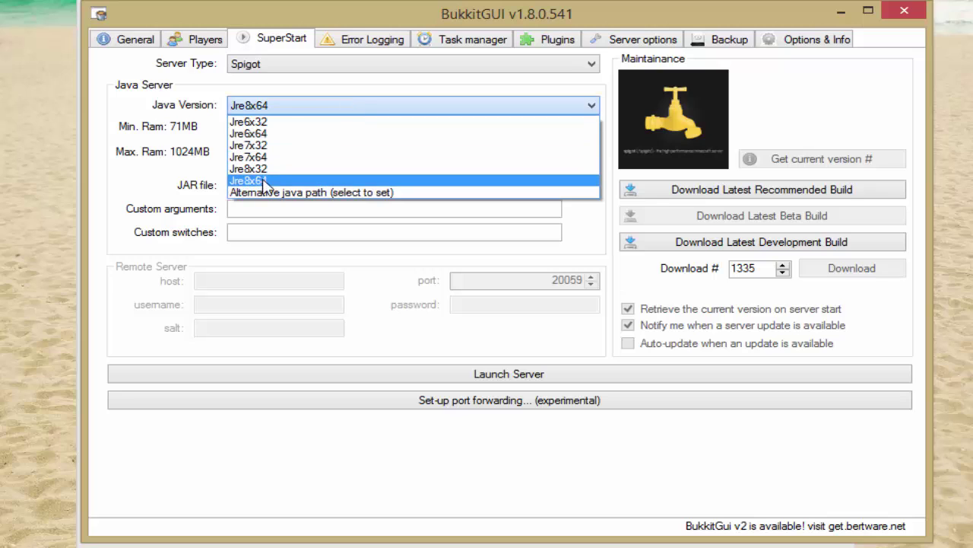
left_click(226, 150)
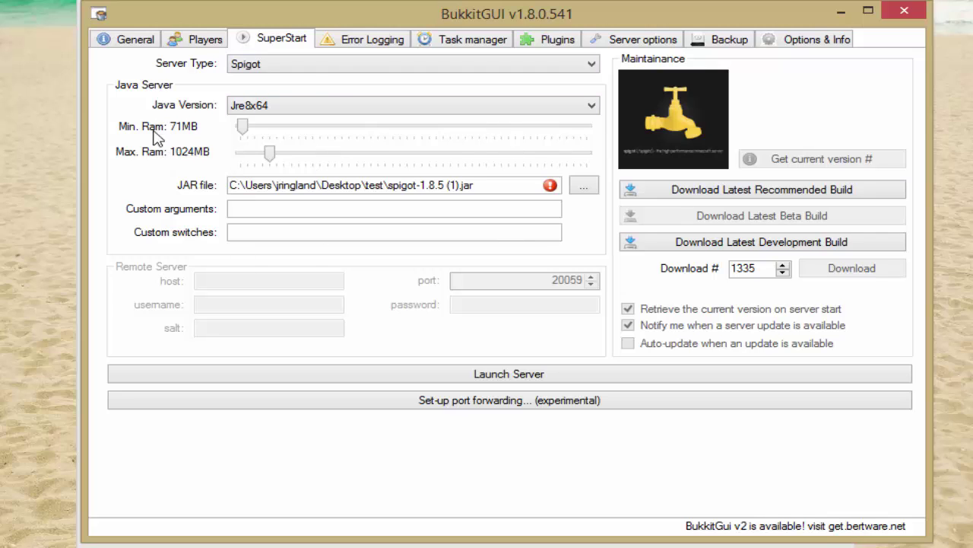
left_click(587, 188)
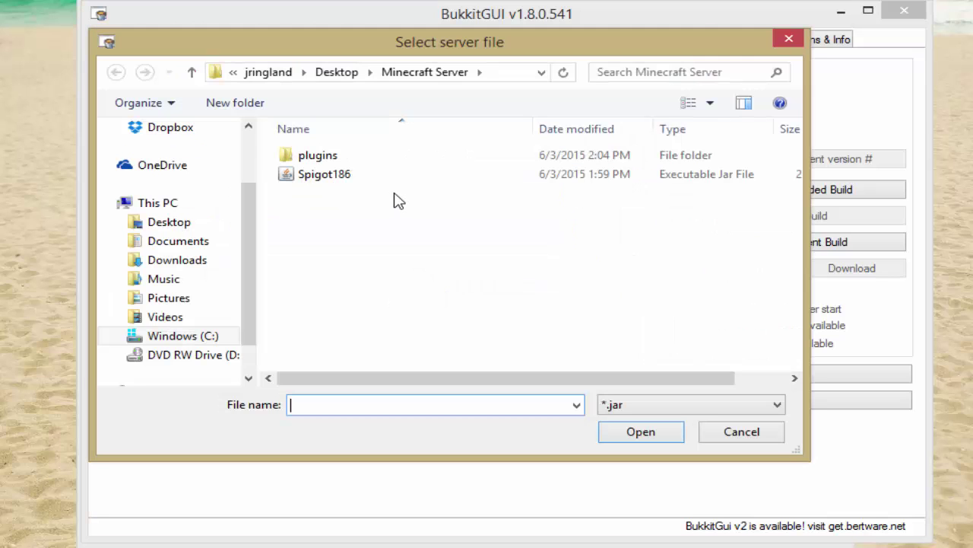
left_click(316, 180)
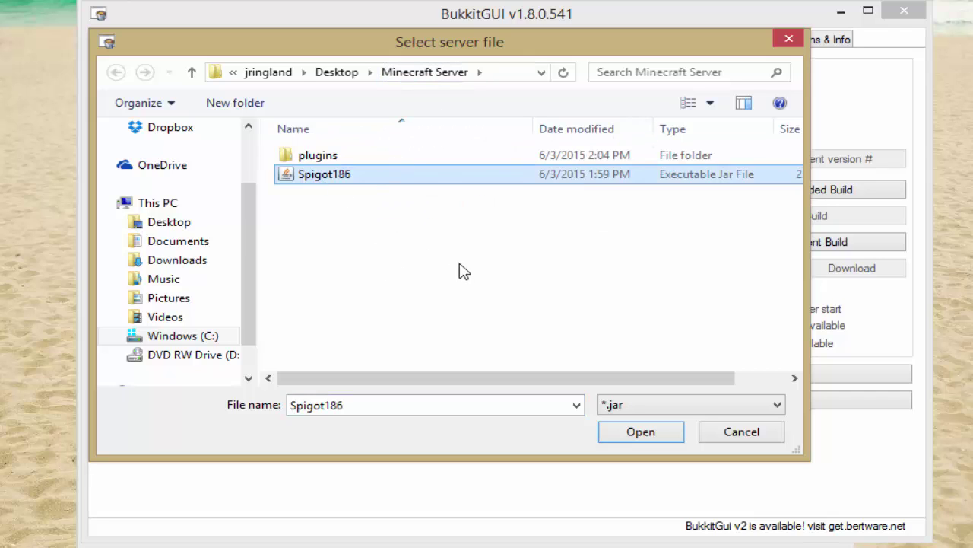
left_click(619, 434)
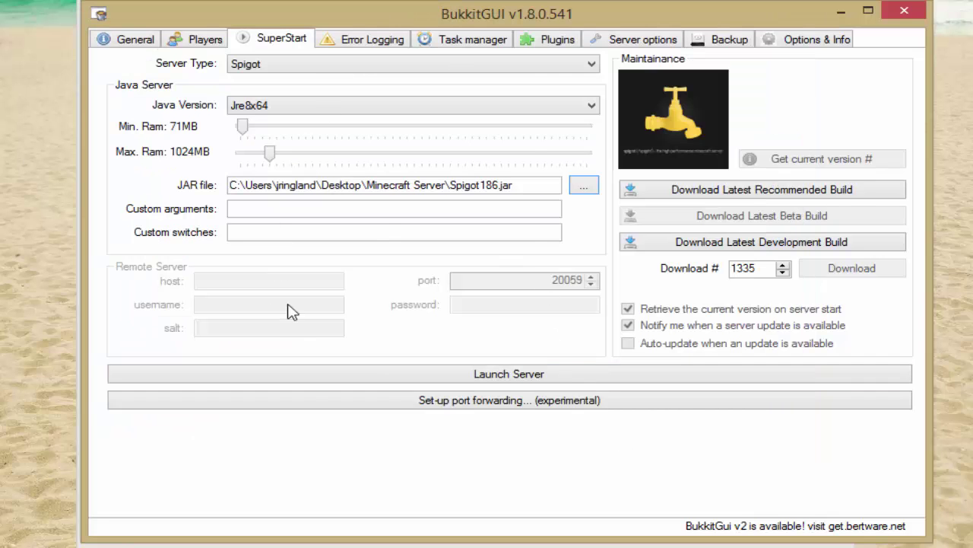
left_click(495, 378)
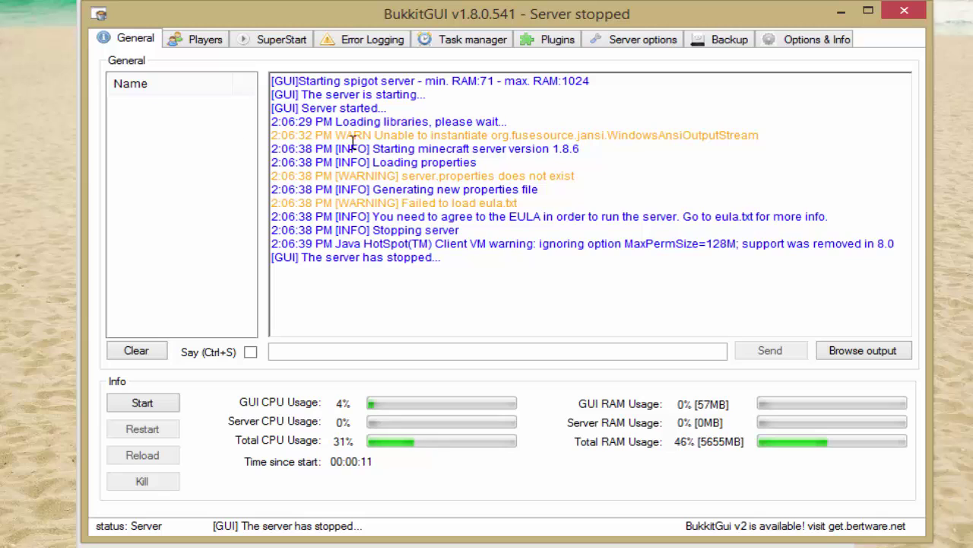
Read the EULA warning in the server log, minimize BukkitGUI and select the eula file
left_click_drag(275, 80, 471, 245)
left_click(519, 259)
left_click(426, 217)
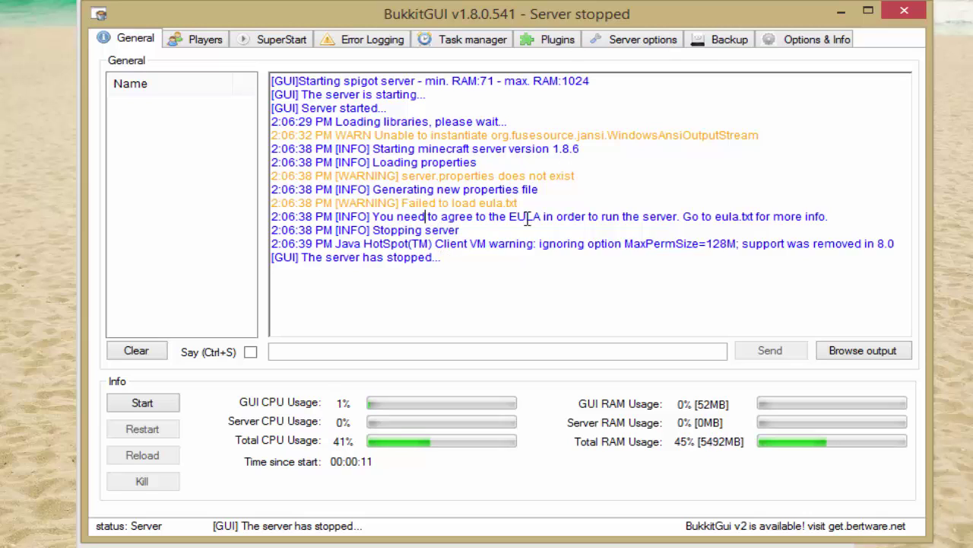
left_click_drag(510, 218, 551, 218)
left_click(412, 217)
left_click(843, 16)
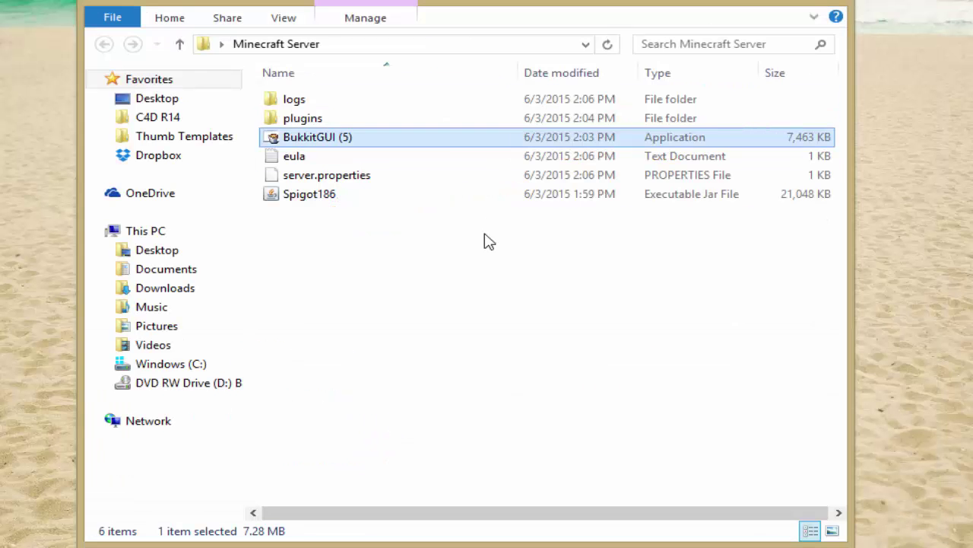
left_click(303, 160)
Edit eula.txt in Notepad from eula=false to eula=true, save and close it
right_click(289, 159)
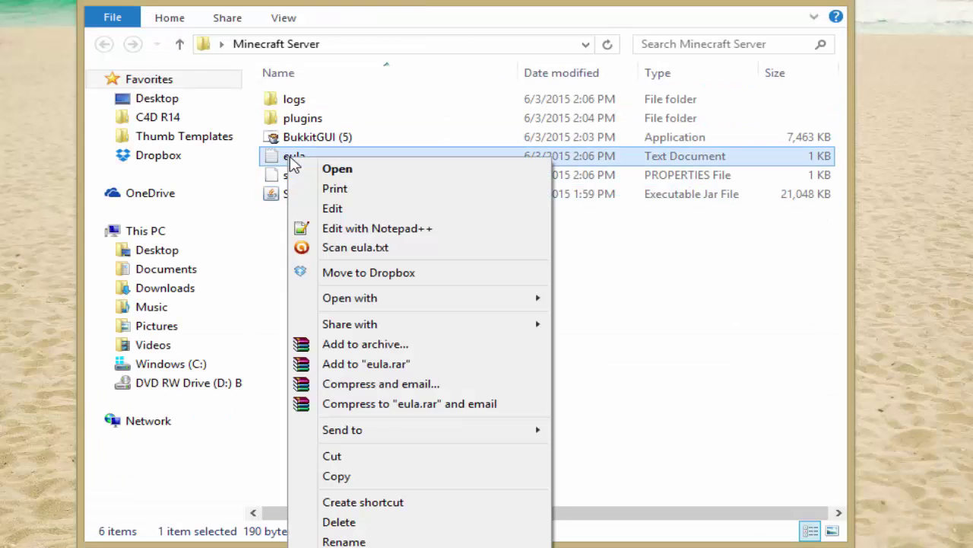
left_click(346, 209)
mouse_move(38, 215)
left_mouse_down()
mouse_move(121, 218)
mouse_move(34, 217)
left_mouse_up()
left_click(90, 218)
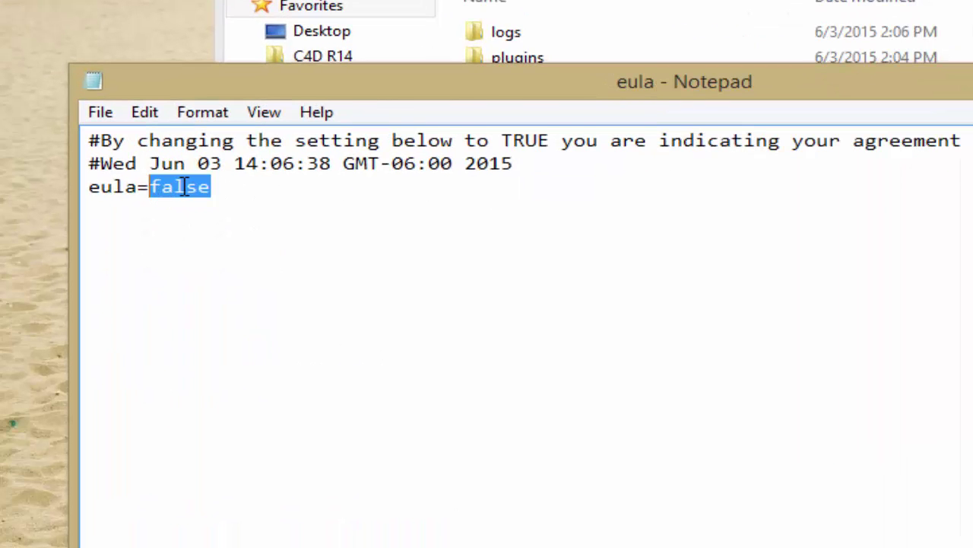
type("true")
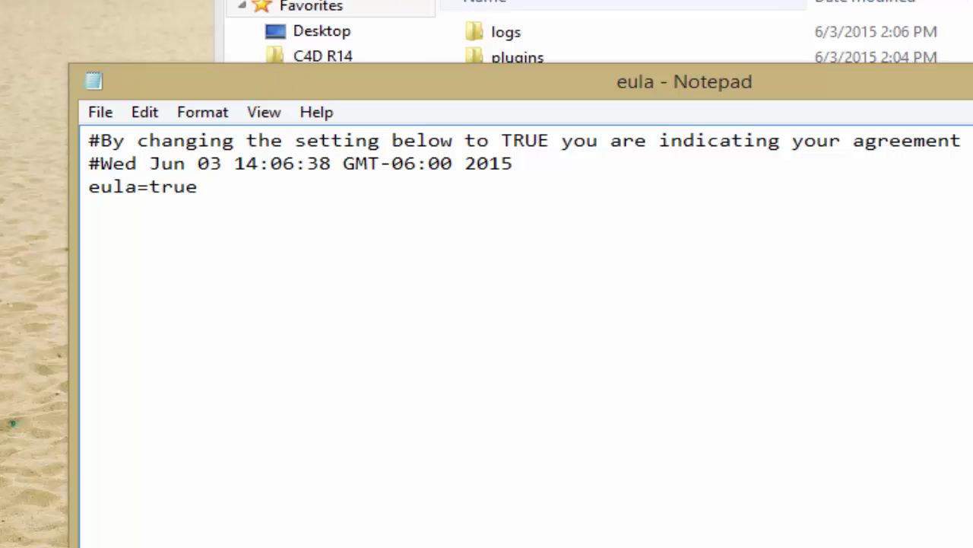
left_click(100, 112)
left_click(146, 191)
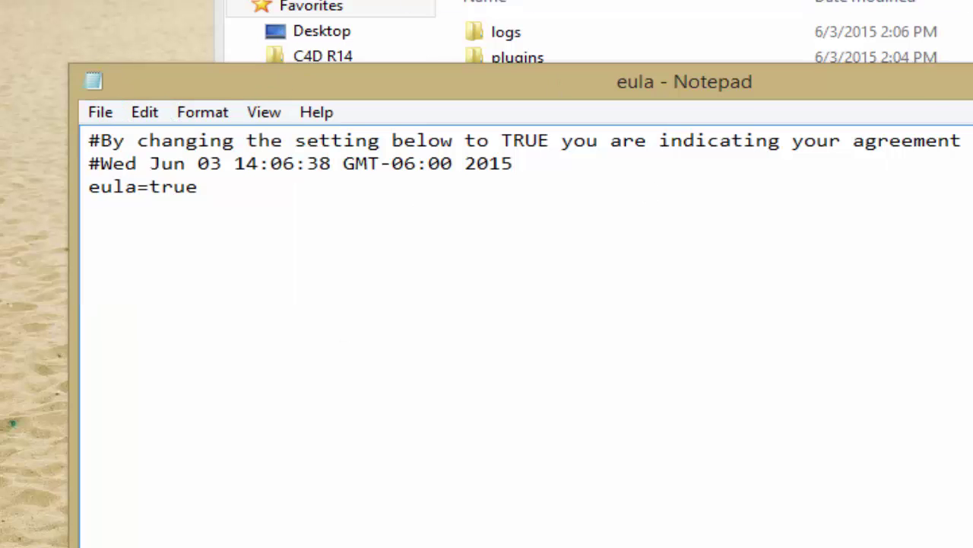
key("alt+F4")
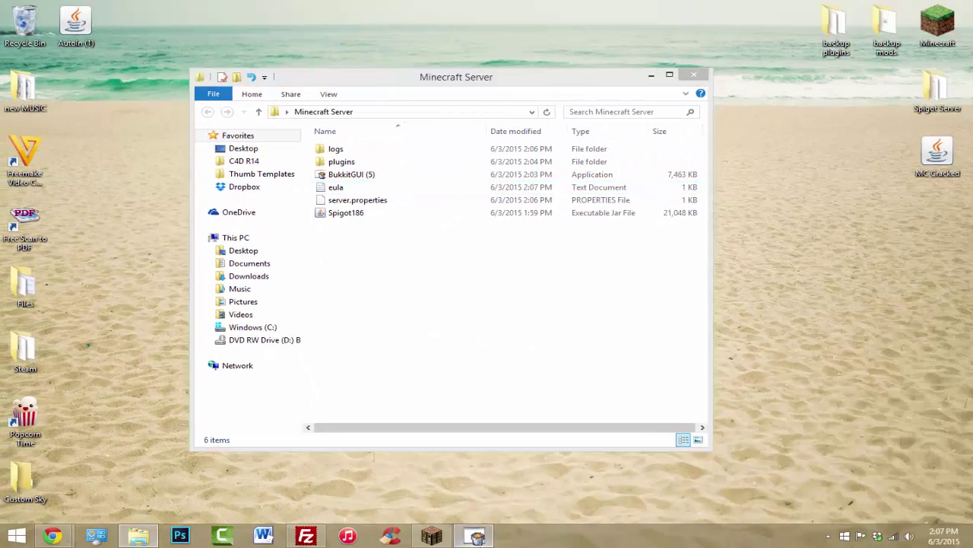
left_click(475, 536)
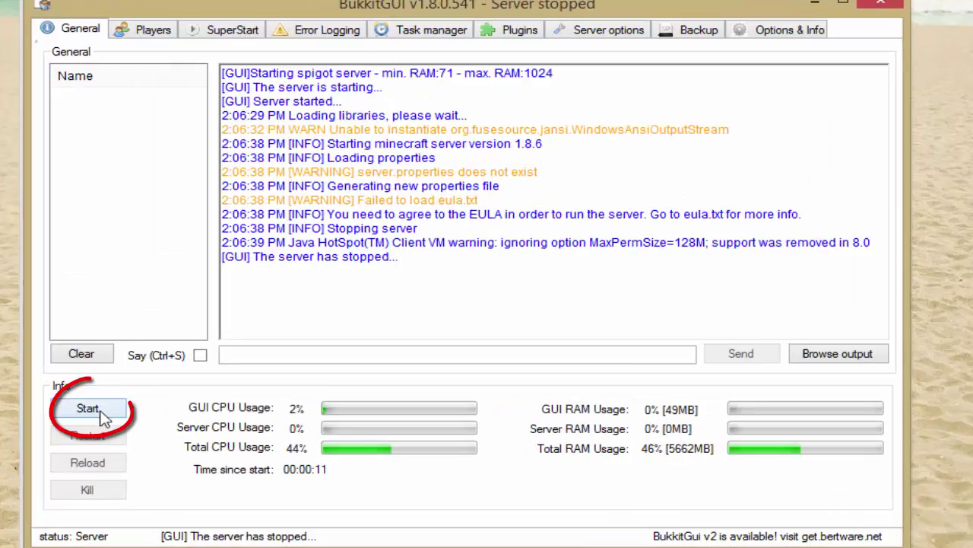
Restart the server and join it in Minecraft via Direct Connect to localhost
left_click(235, 353)
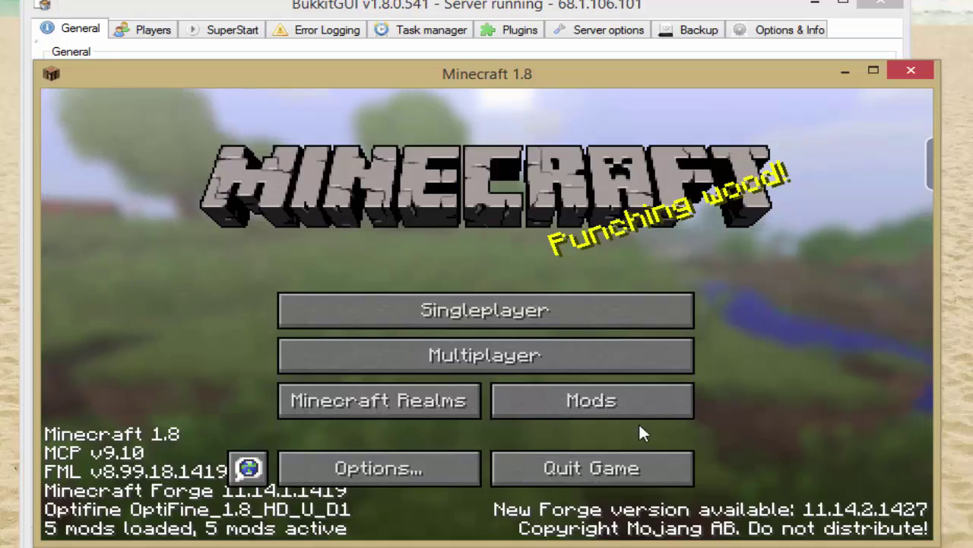
left_click(468, 363)
key("Escape")
left_click(509, 356)
left_click(525, 462)
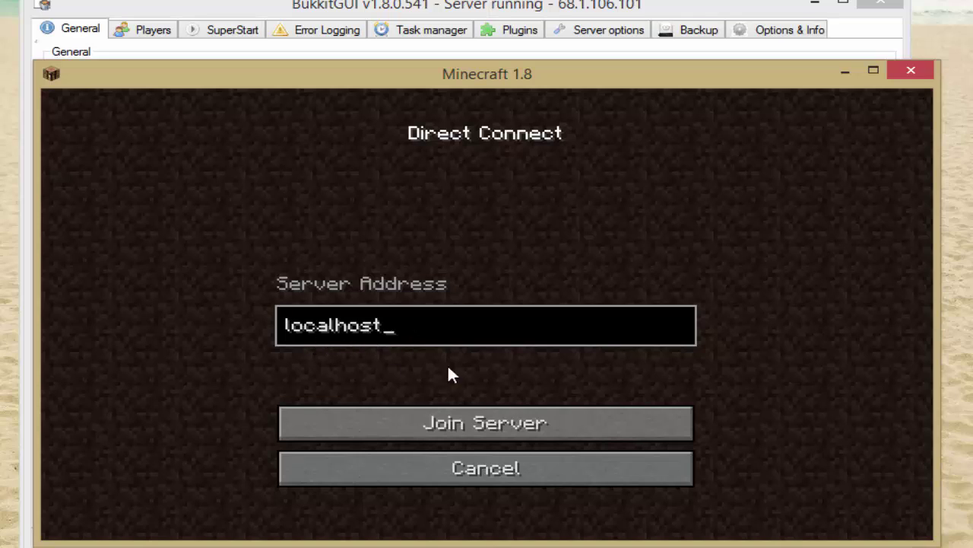
left_click(454, 428)
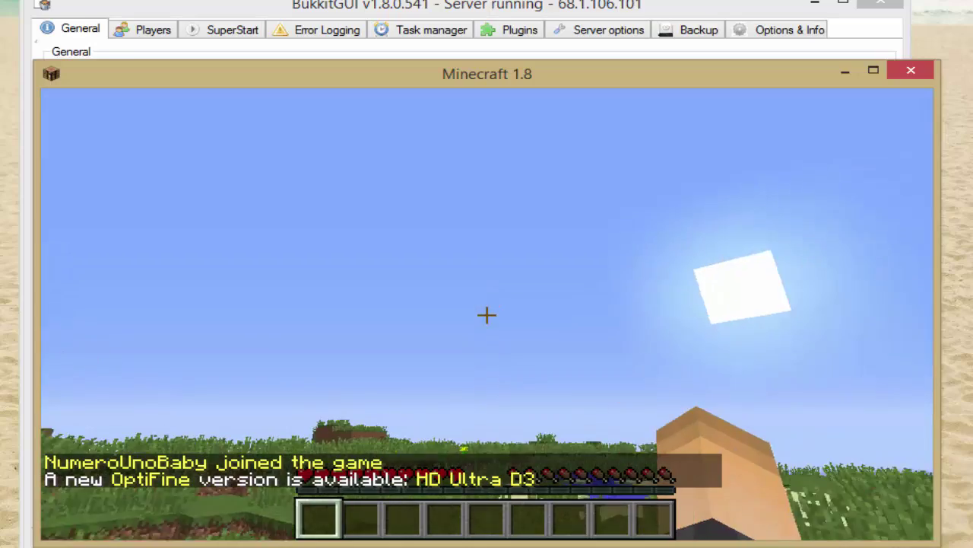
key("Escape")
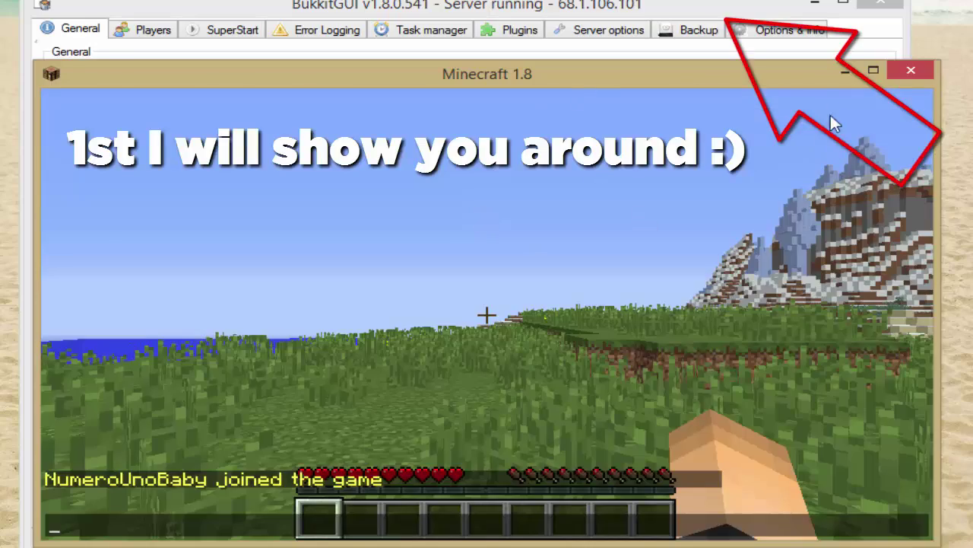
Confirm NumeroUnoBaby appears in the connected Players list and check the player actions menu
left_click(715, 8)
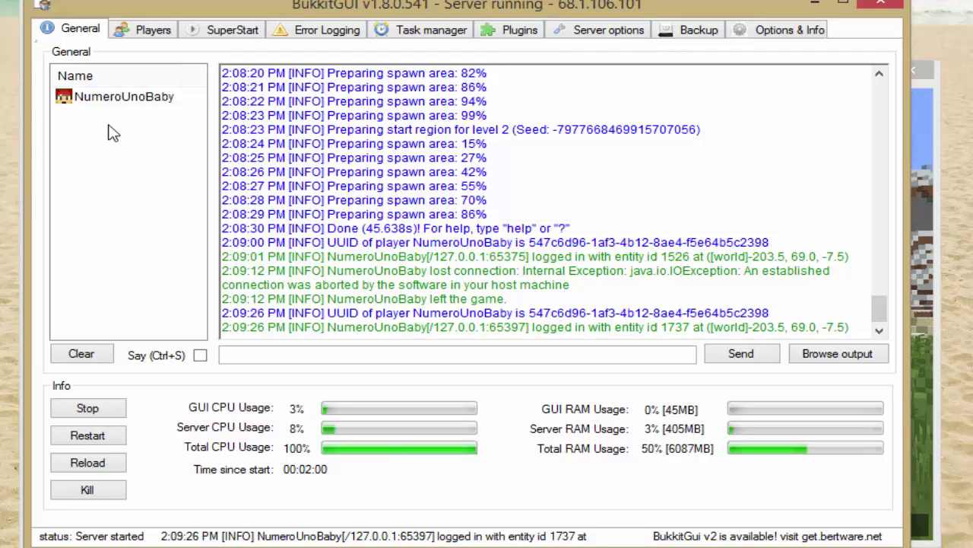
left_click(124, 105)
left_click(148, 32)
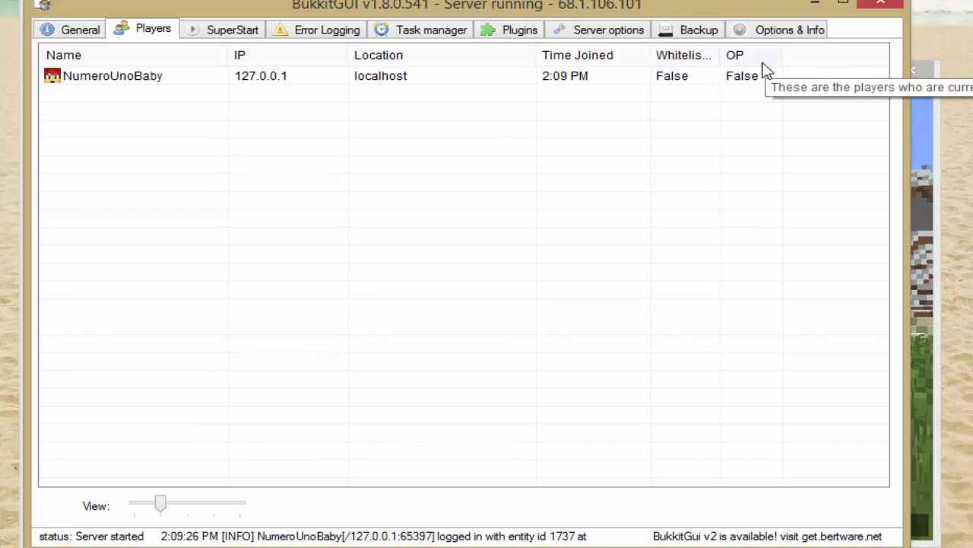
left_click(167, 84)
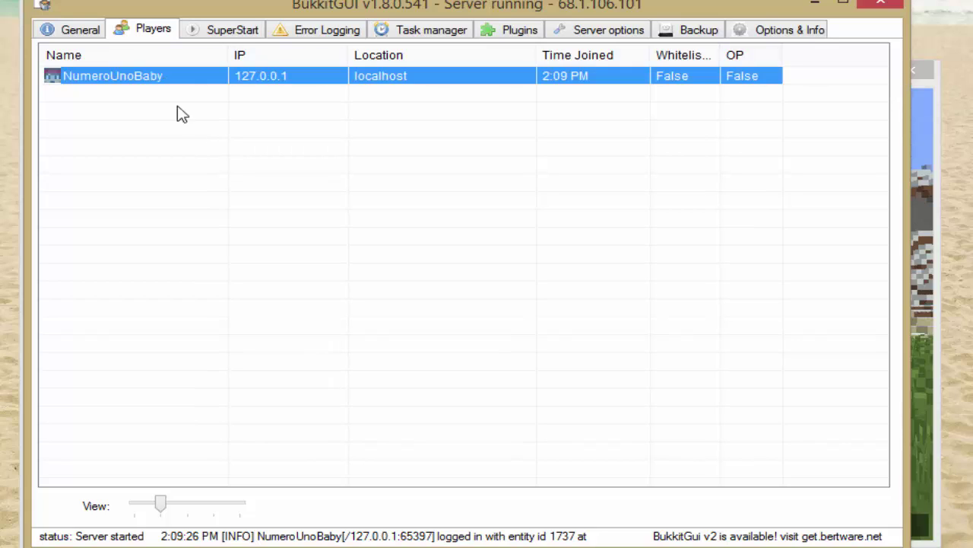
left_click(202, 158)
right_click(188, 70)
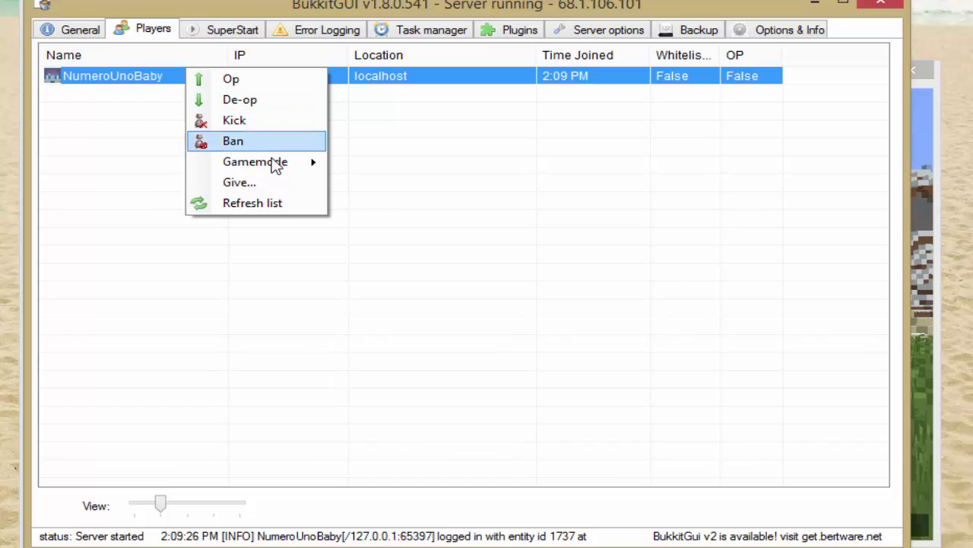
left_click(437, 291)
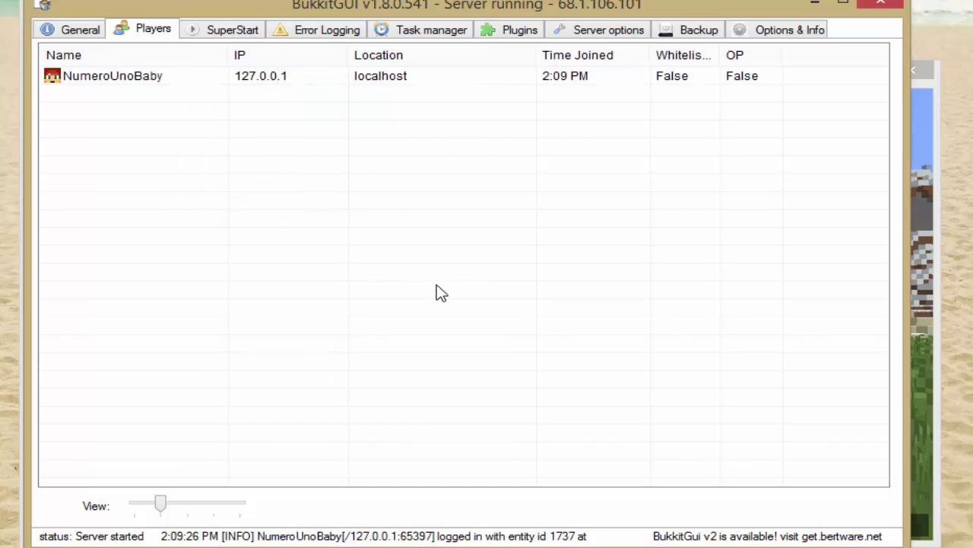
Look through the launch settings, error log, tasks, plugins and server properties tabs, then return to the console
left_click(225, 35)
left_click(327, 29)
left_click(427, 34)
left_click(522, 31)
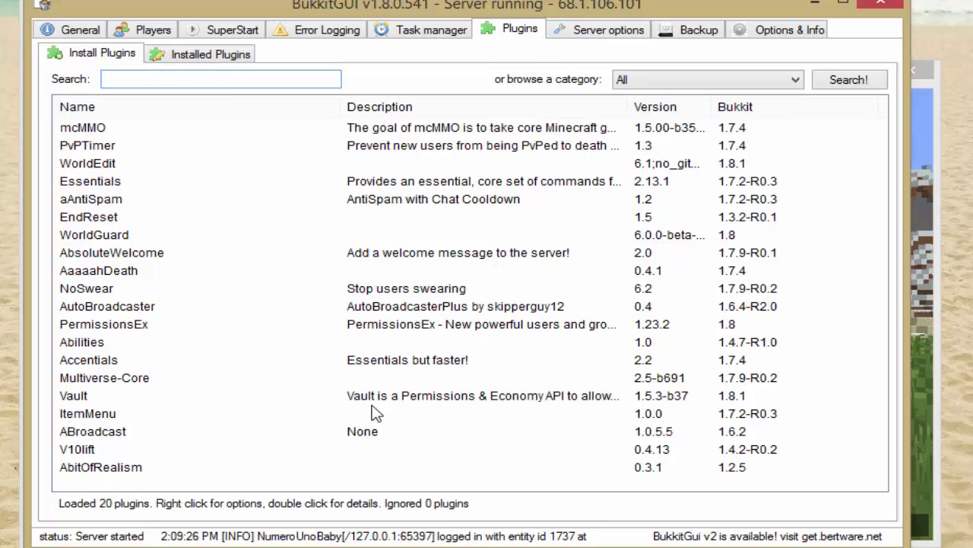
left_click(578, 41)
left_click(228, 31)
left_click(143, 32)
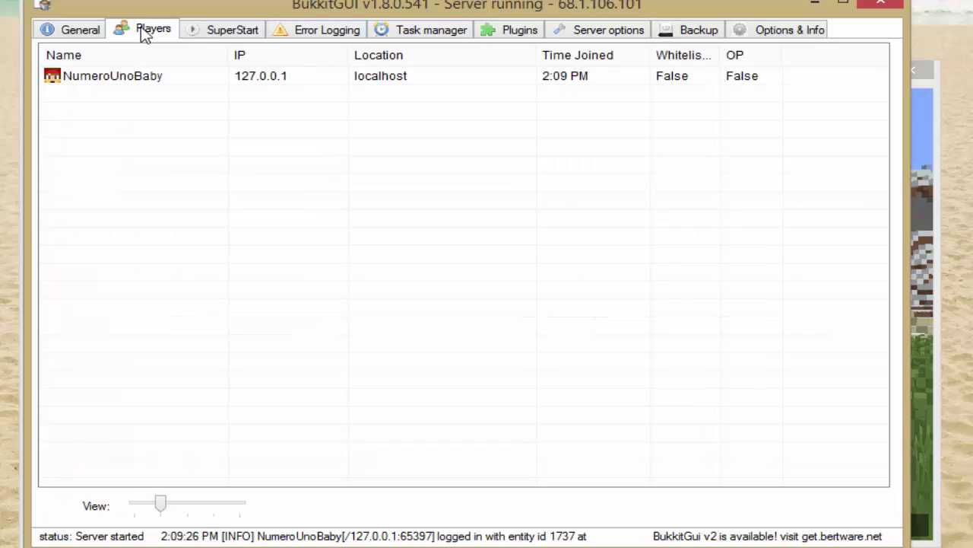
left_click(70, 28)
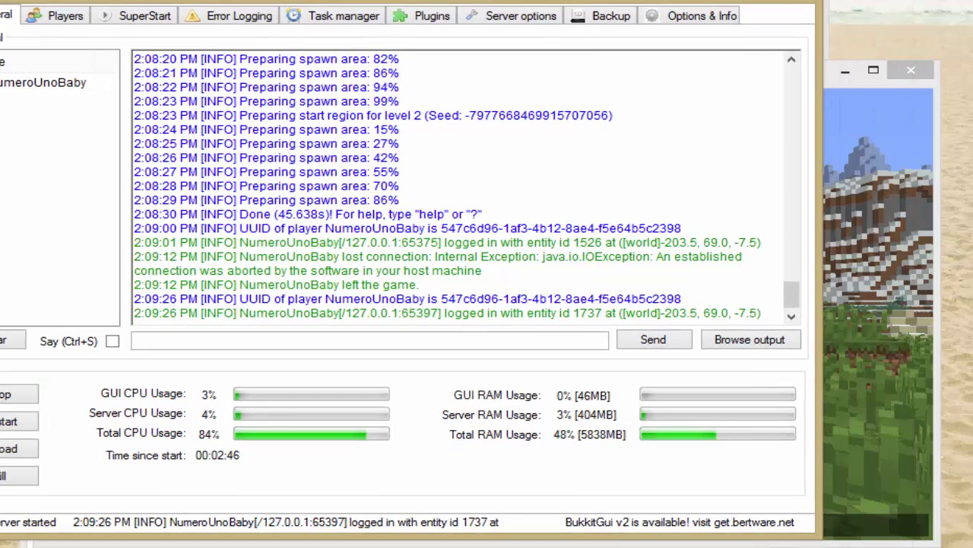
Broadcast 'pizza' to in-game players with Say and confirm it appears in Minecraft chat
left_click(958, 103)
left_click_drag(873, 90, 972, 114)
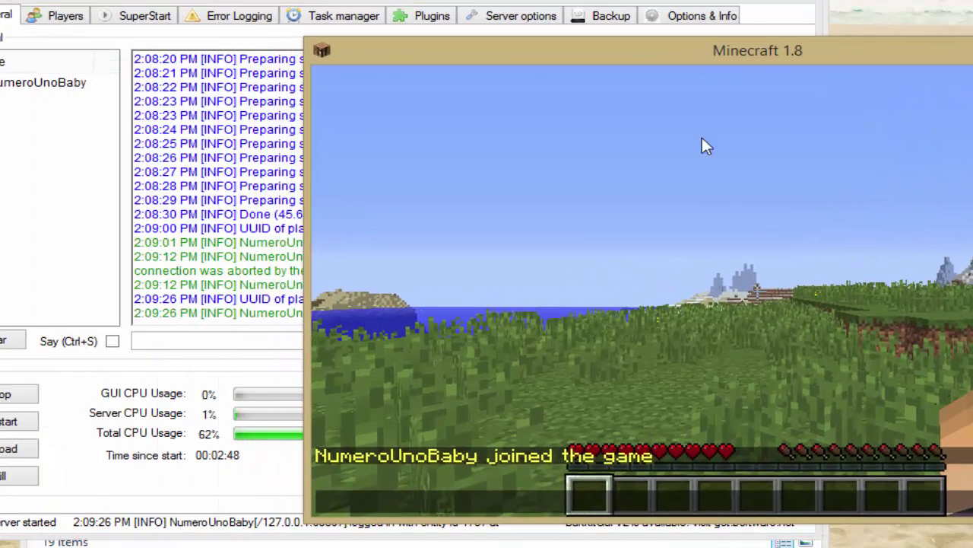
left_click(96, 354)
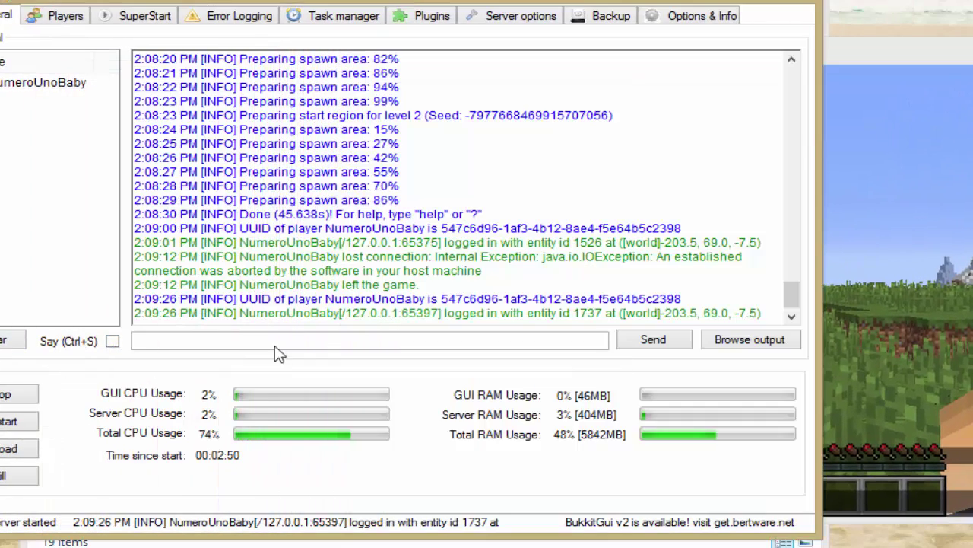
left_click(113, 341)
left_click(172, 340)
type("pizza")
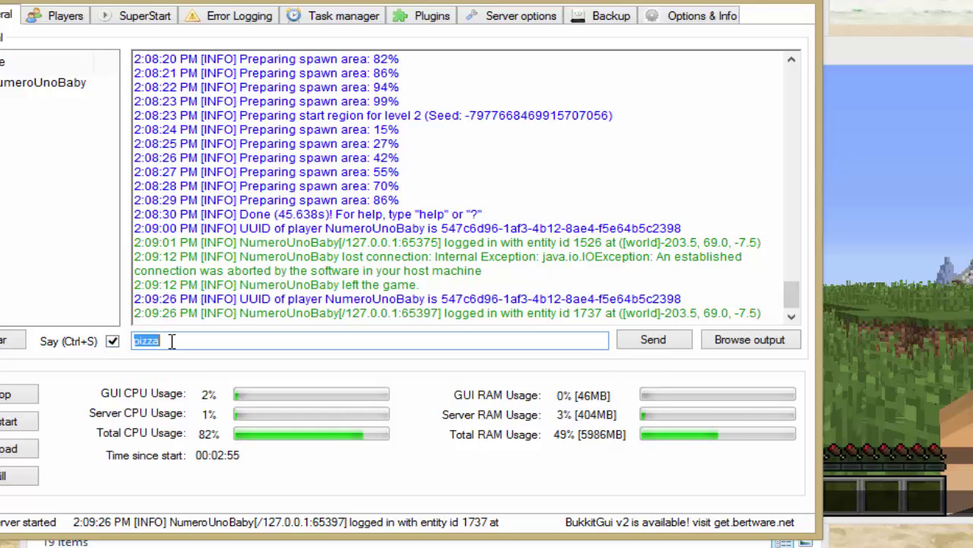
key("Return")
left_click(896, 282)
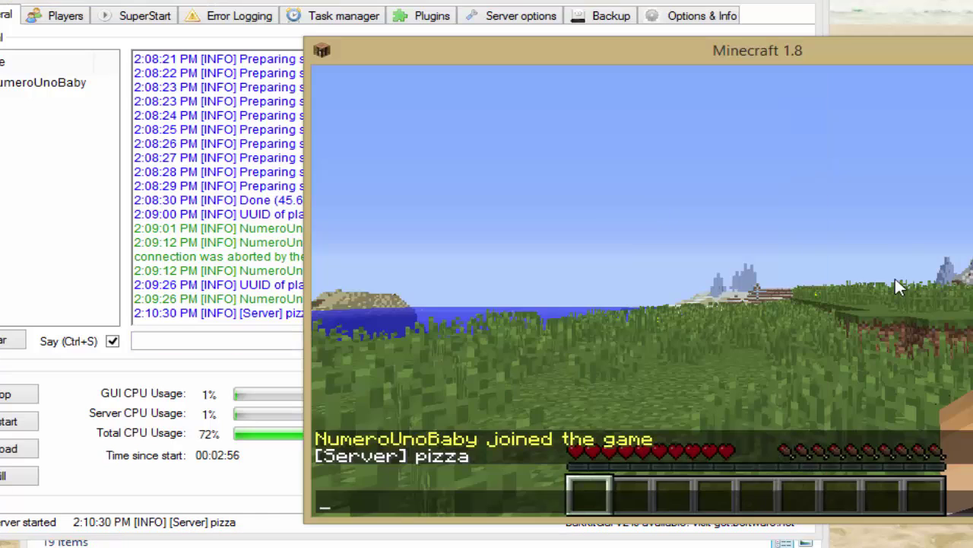
Turn Say off and stop the Spigot server
left_click(253, 329)
left_click(112, 341)
left_click(179, 339)
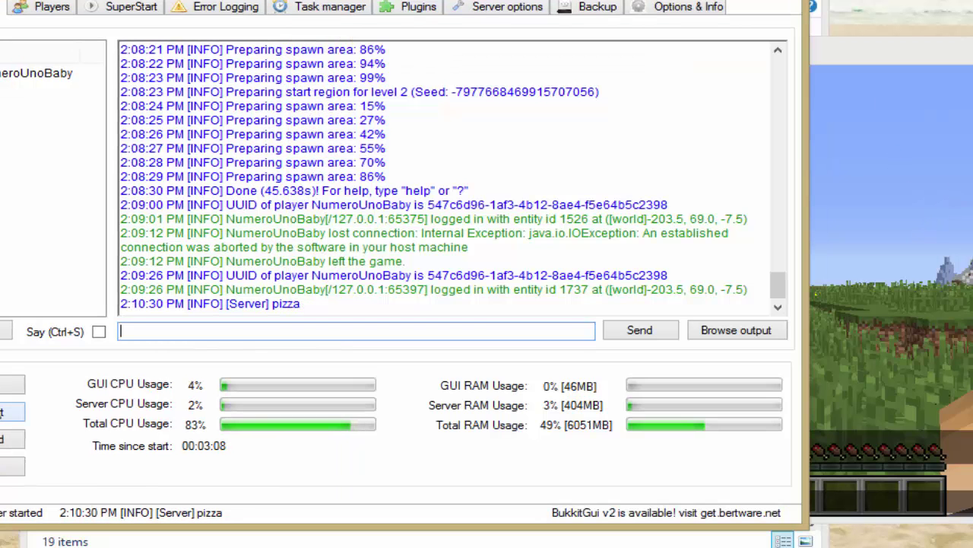
left_click(12, 384)
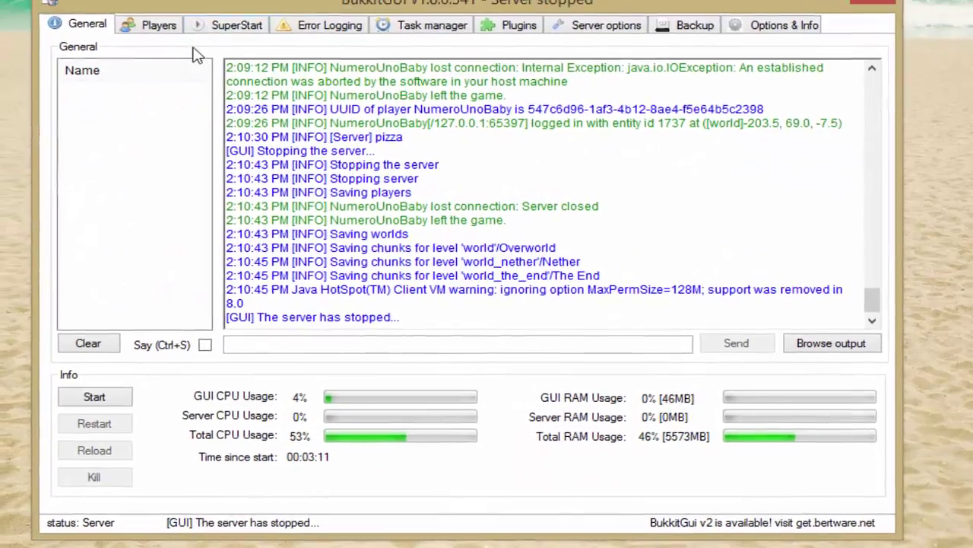
left_click(238, 46)
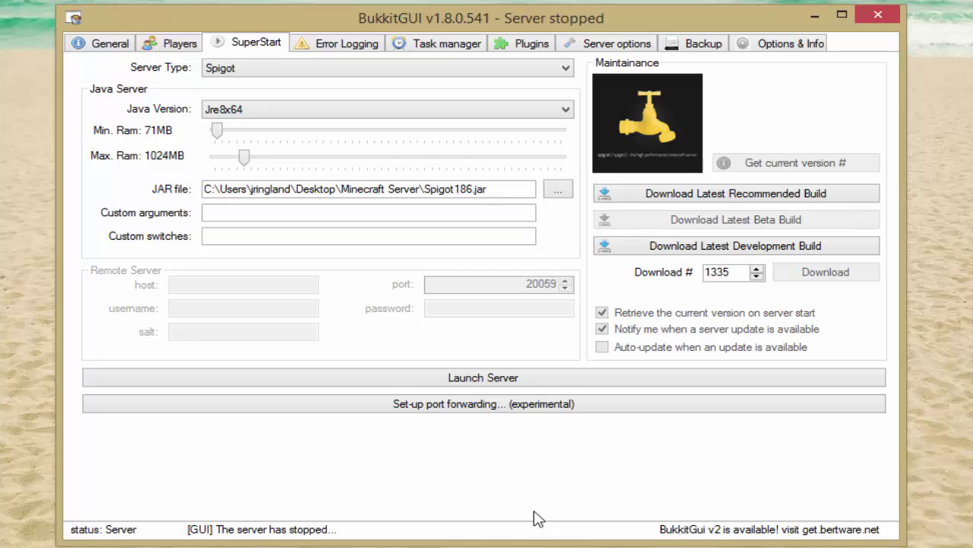
Open the port forwarding dialog for Minecraft-server on port 25565 tcp, then bring up Windows Run
left_click(365, 402)
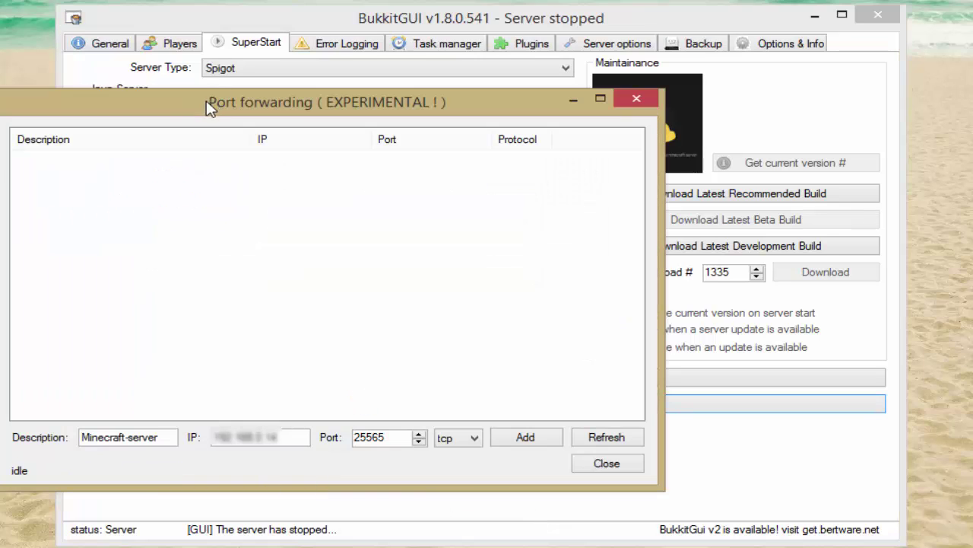
left_click_drag(210, 108, 380, 18)
left_click(322, 348)
left_click(340, 351)
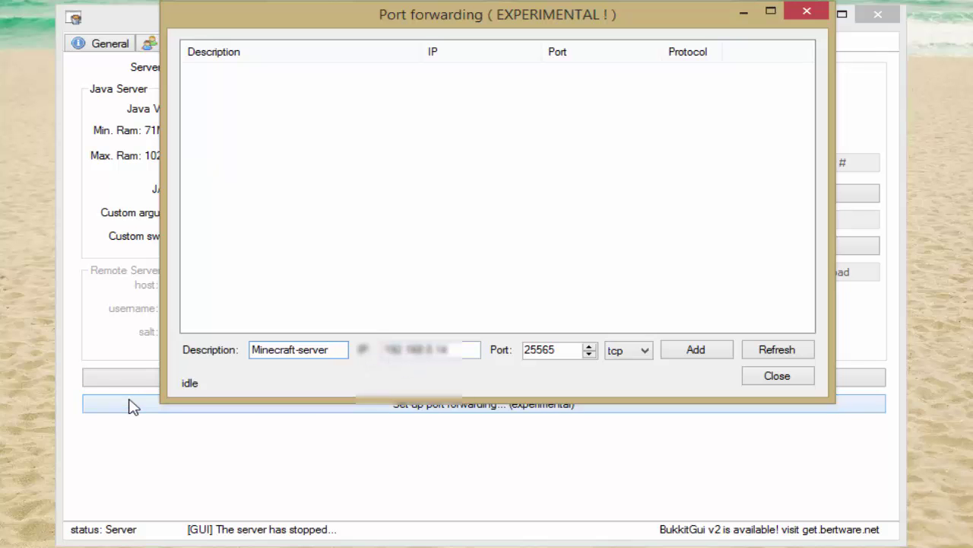
key("super+r")
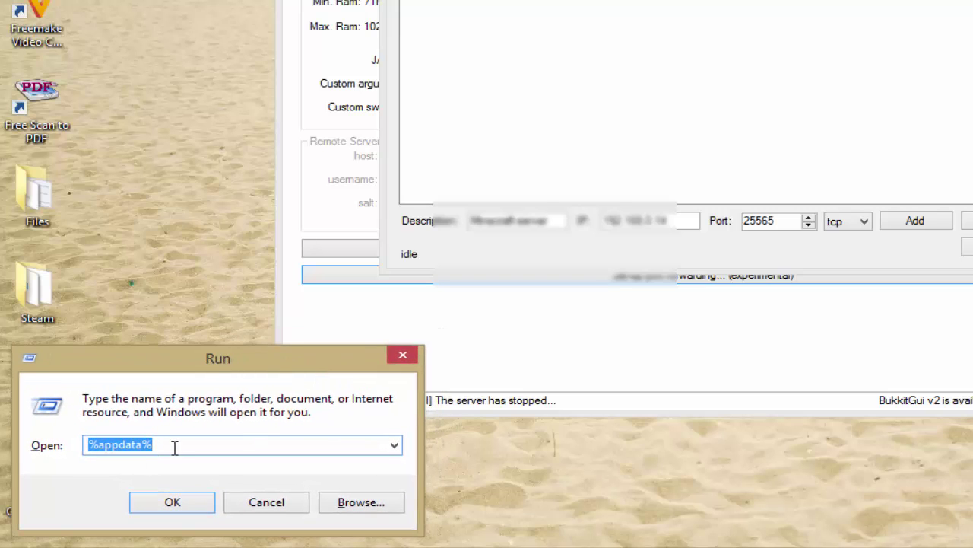
Launch cmd from Run and run ipconfig to list the local IPv4 address and gateway
type("cmd")
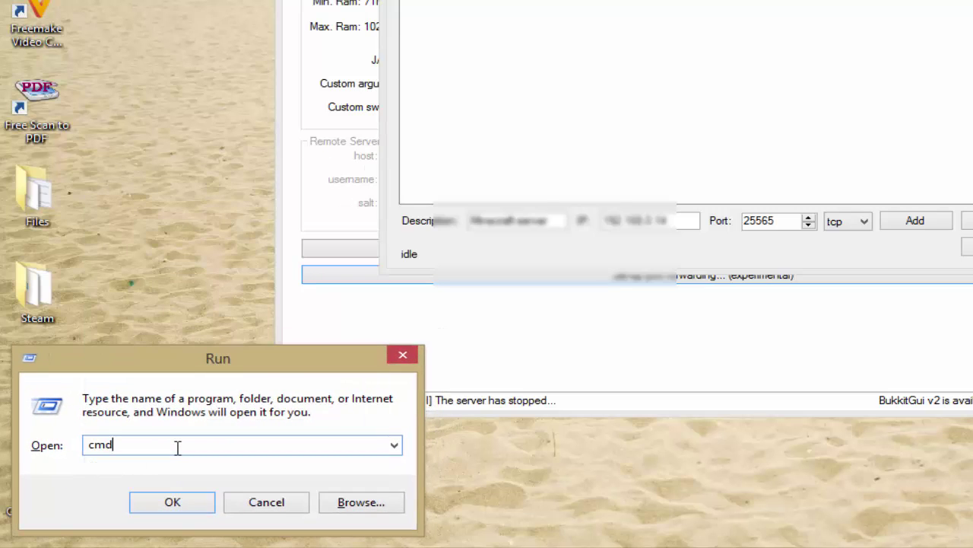
key("Return")
type("ipconfi")
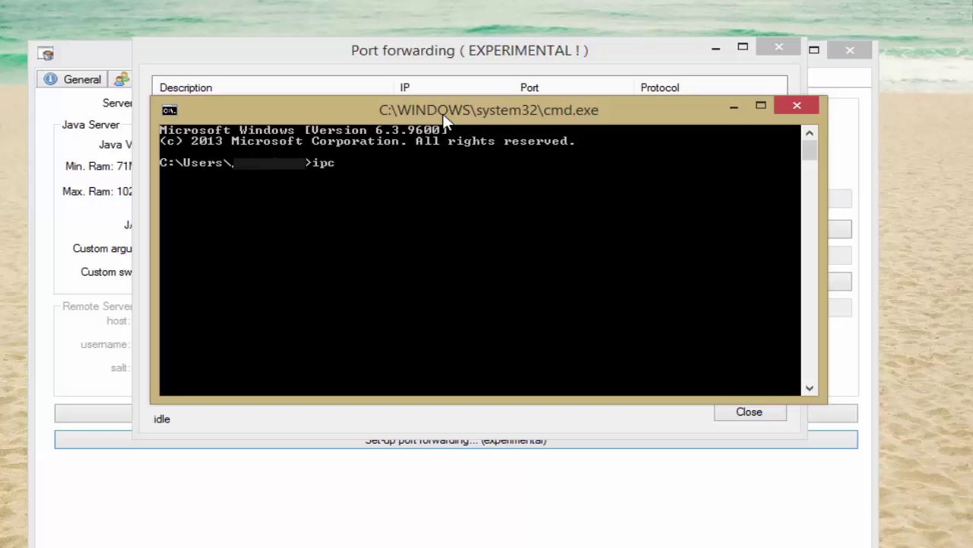
type("g")
key("Return")
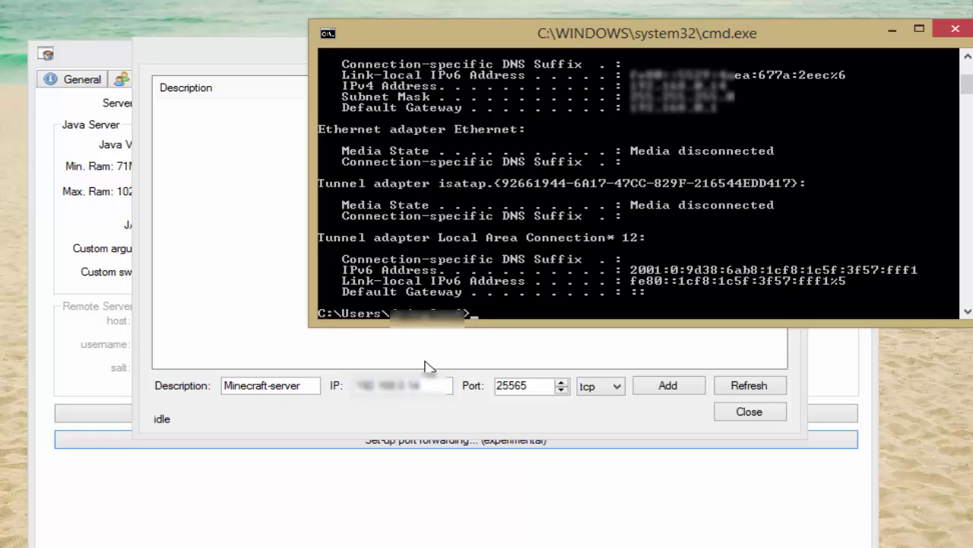
Close Command Prompt, change the port 25565 forward from tcp to udp, and close the dialog
left_click(956, 31)
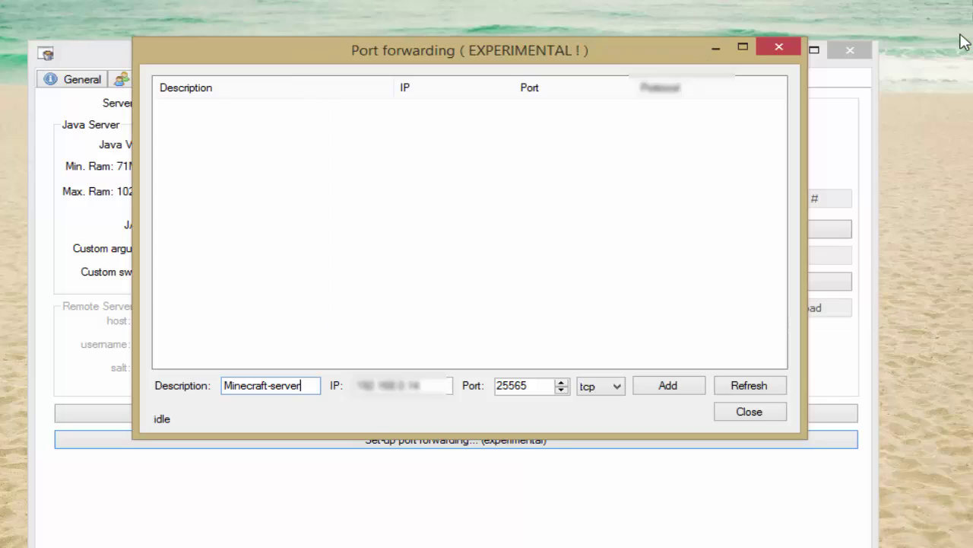
double_click(531, 387)
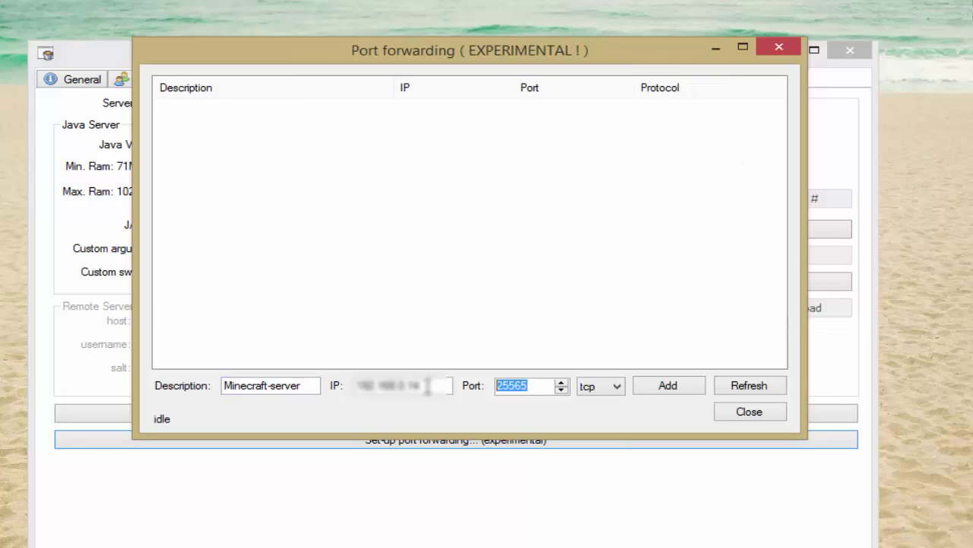
left_click(539, 387)
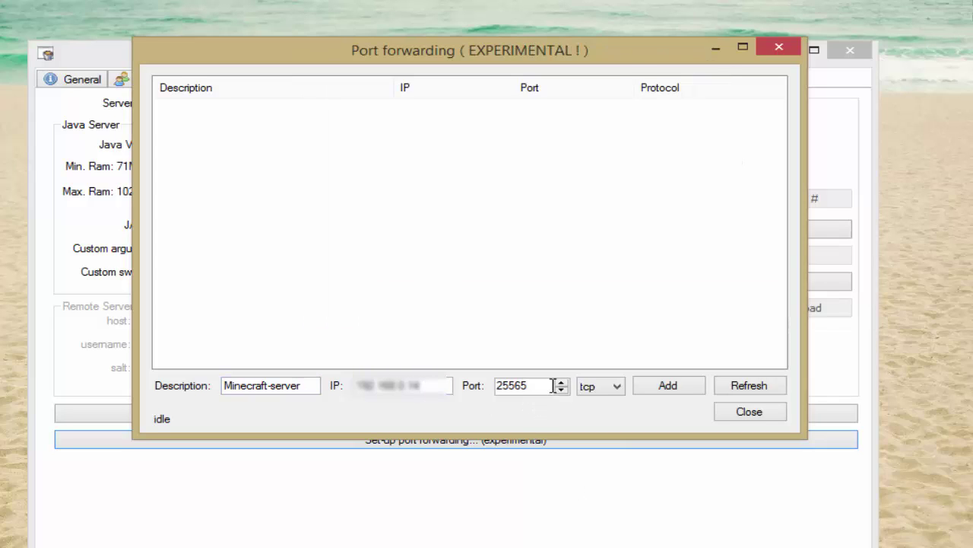
left_click(586, 388)
left_click(611, 392)
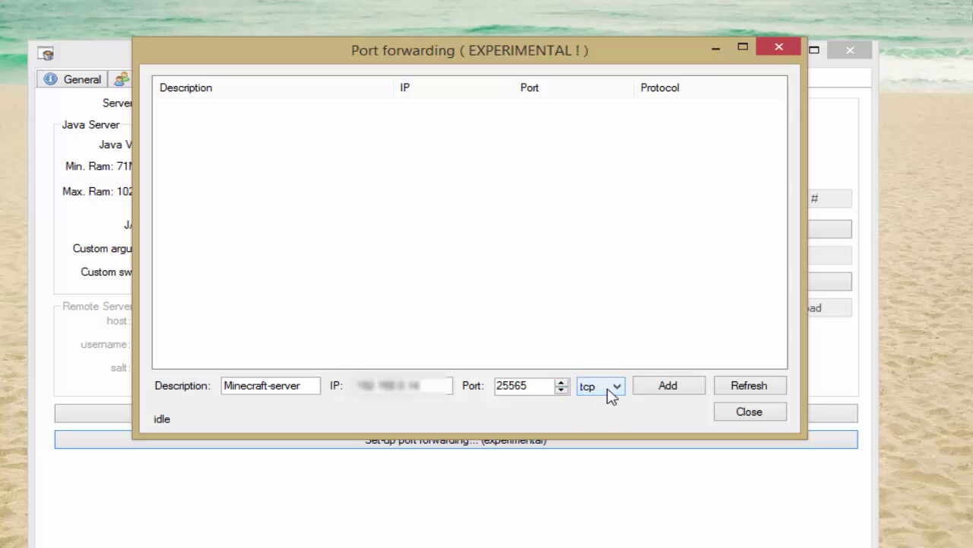
left_click(592, 391)
left_click(614, 392)
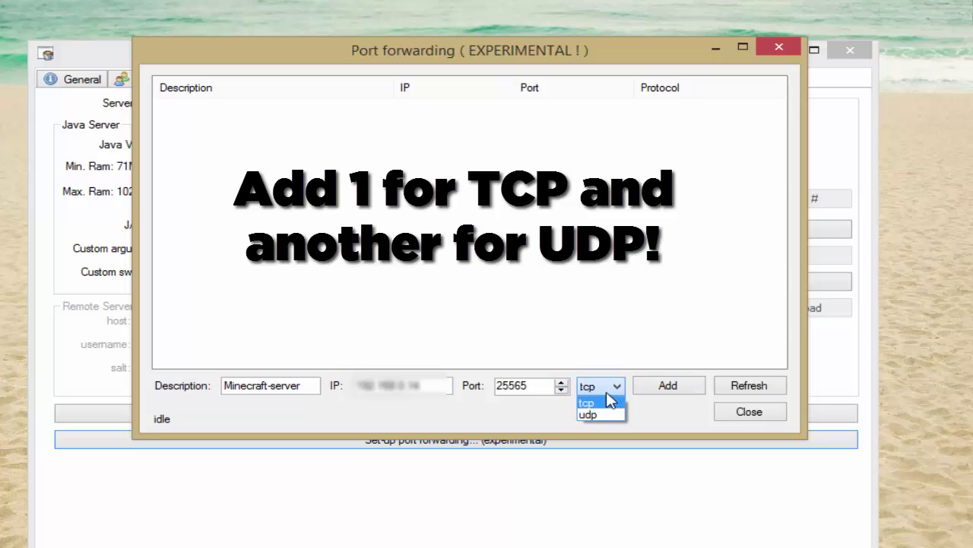
left_click(593, 419)
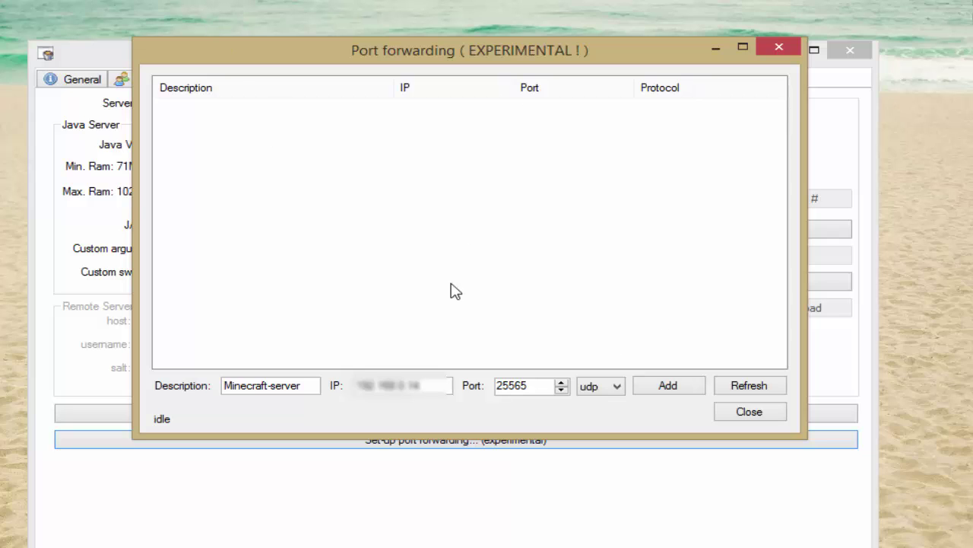
left_click_drag(336, 61, 273, 155)
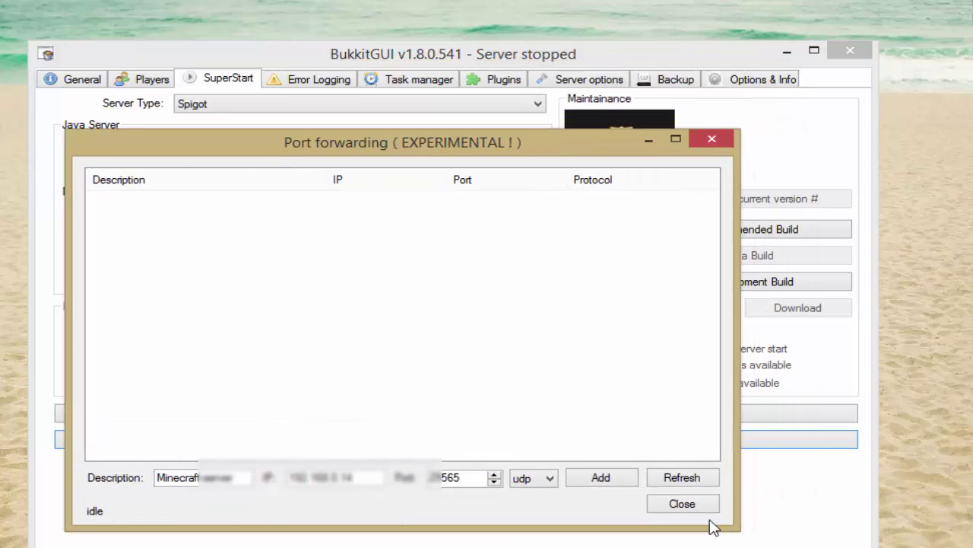
left_click(664, 504)
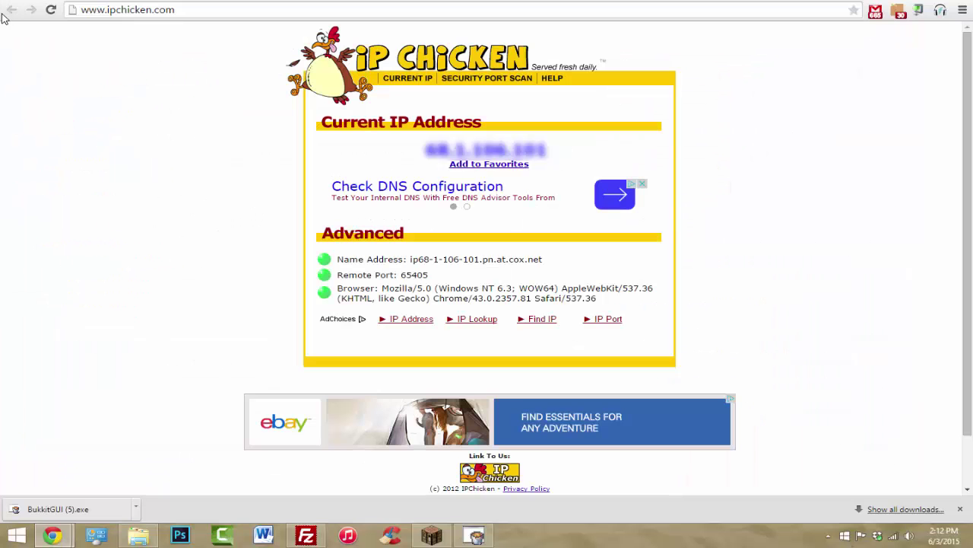
Highlight the current public IP address on IP Chicken, then go back to the BukkitGUI page
left_click_drag(425, 150, 572, 152)
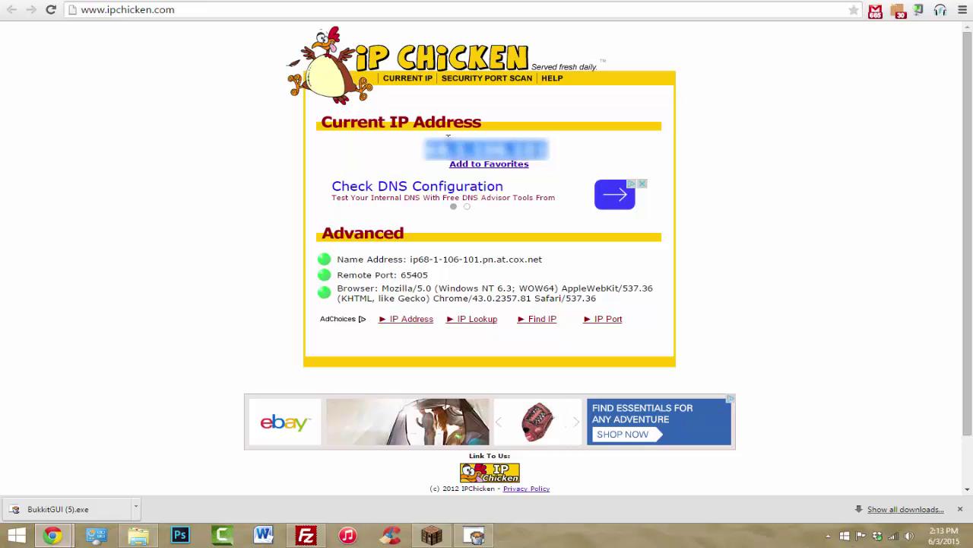
left_click(601, 161)
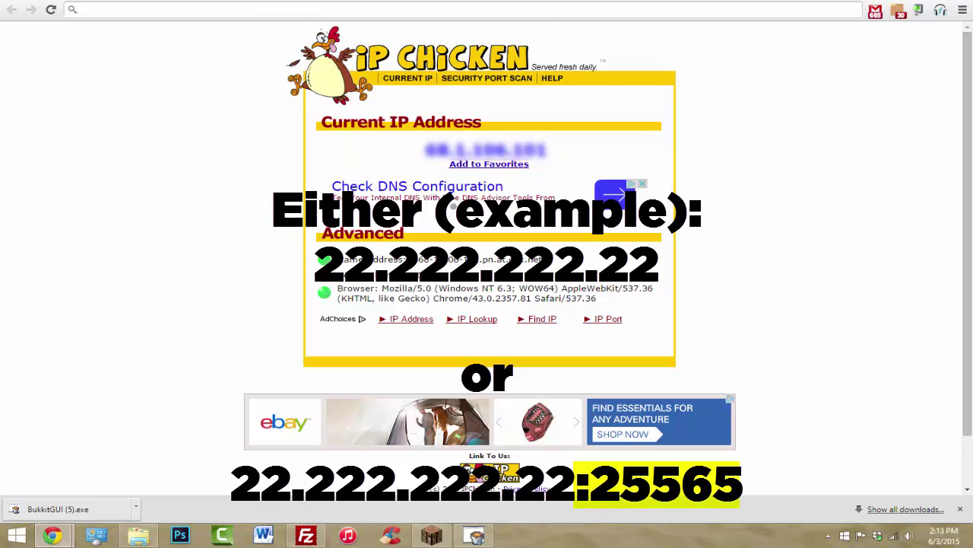
left_click(255, 0)
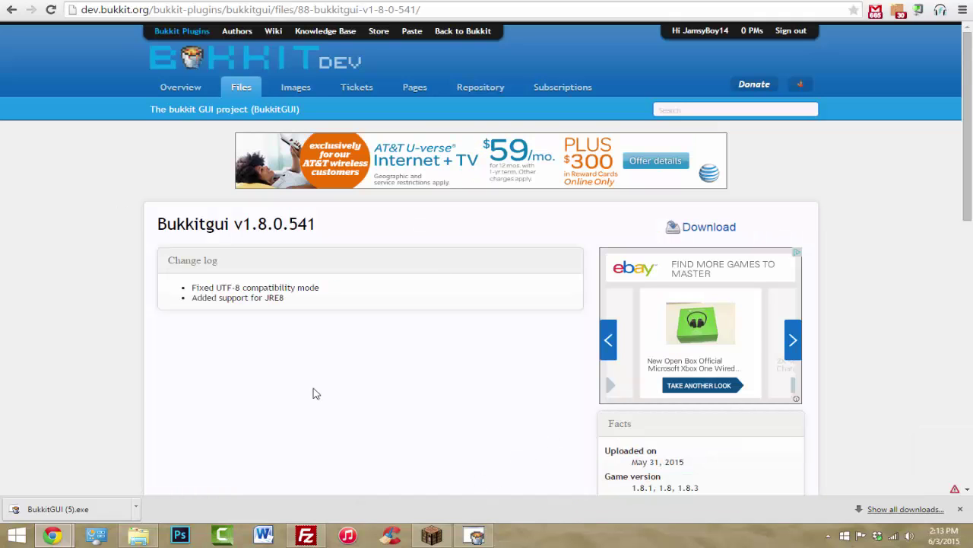